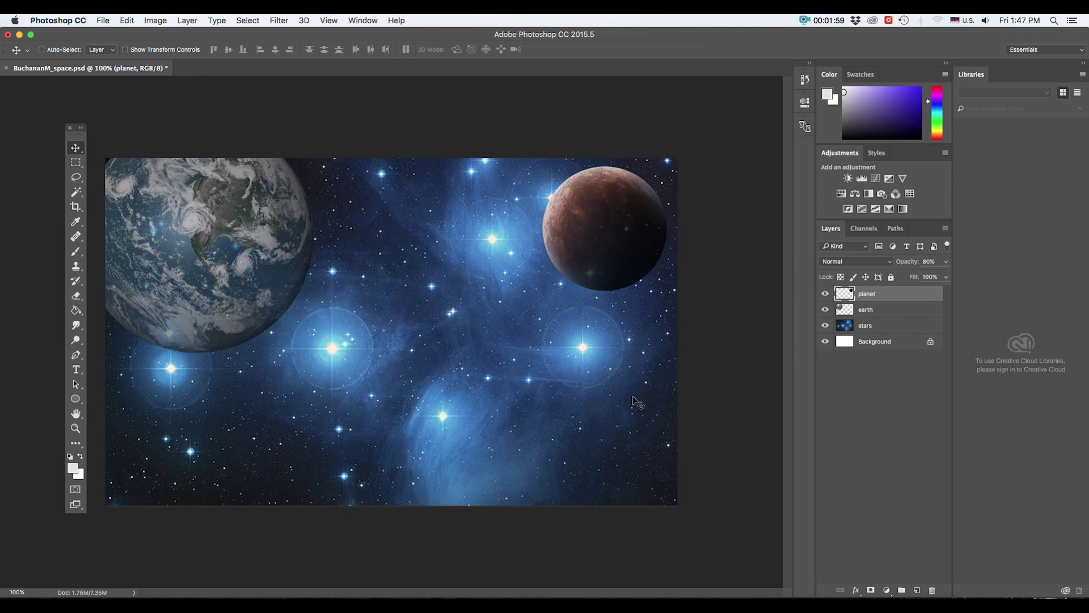
Open xwing.jpg and drag the image into BuchananM_space.psd as a new layer
{"action": "left_click", "coordinate": [103, 21]}
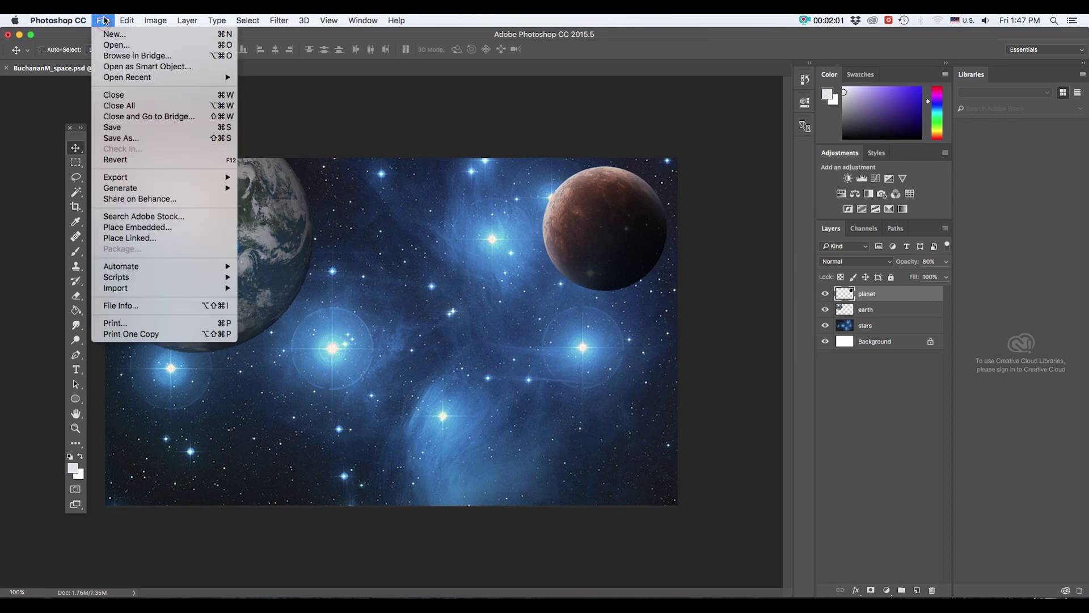
{"action": "left_click", "coordinate": [114, 45]}
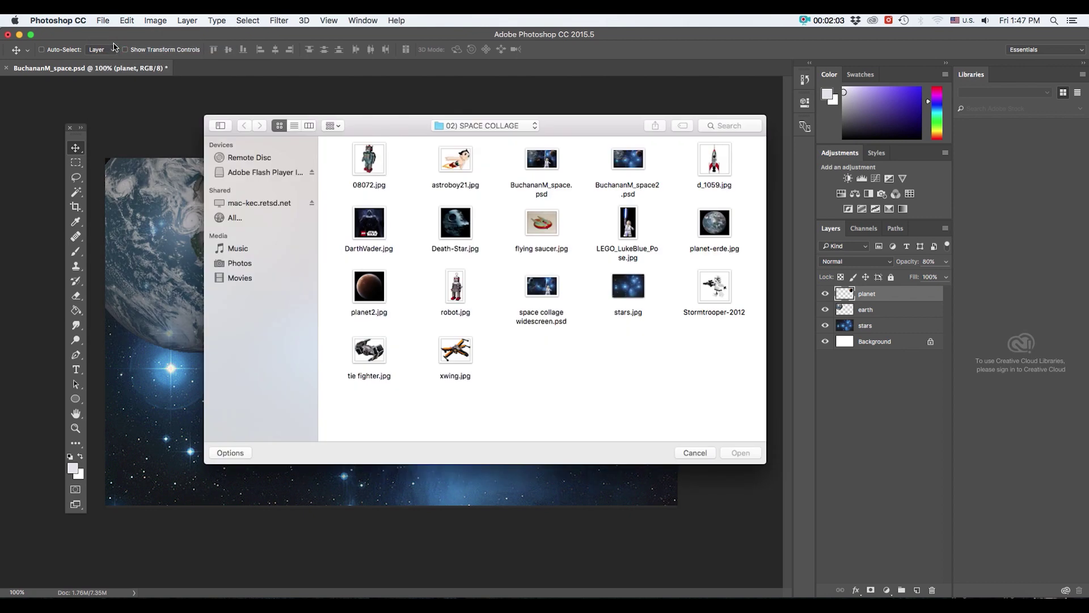
{"action": "left_click", "coordinate": [456, 357]}
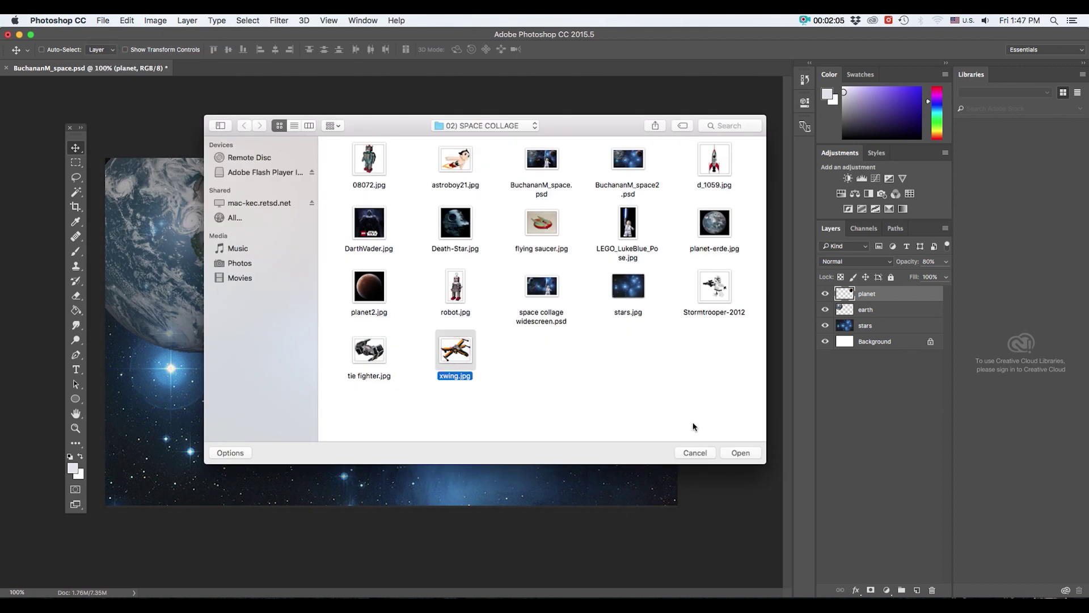
{"action": "left_click", "coordinate": [746, 454]}
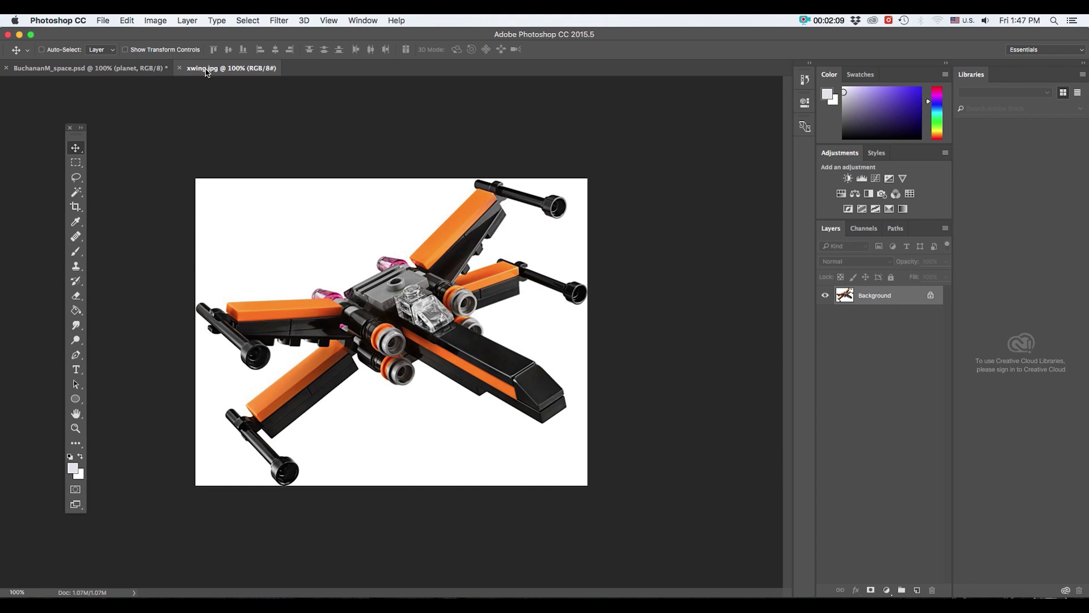
{"action": "left_click_drag", "start_coordinate": [206, 72], "coordinate": [460, 118]}
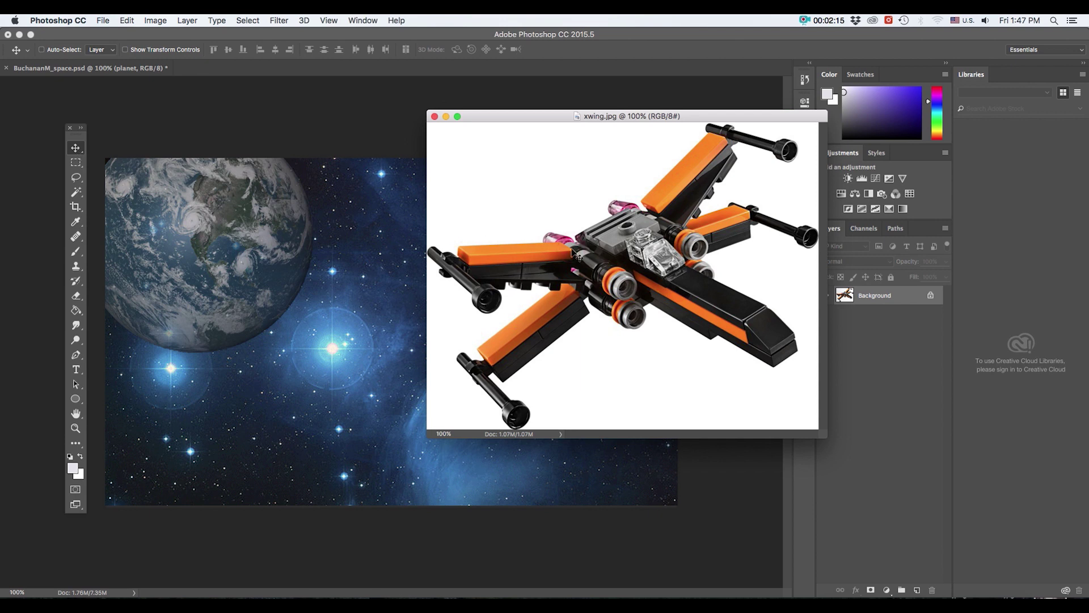
{"action": "left_click_drag", "start_coordinate": [575, 254], "coordinate": [406, 300]}
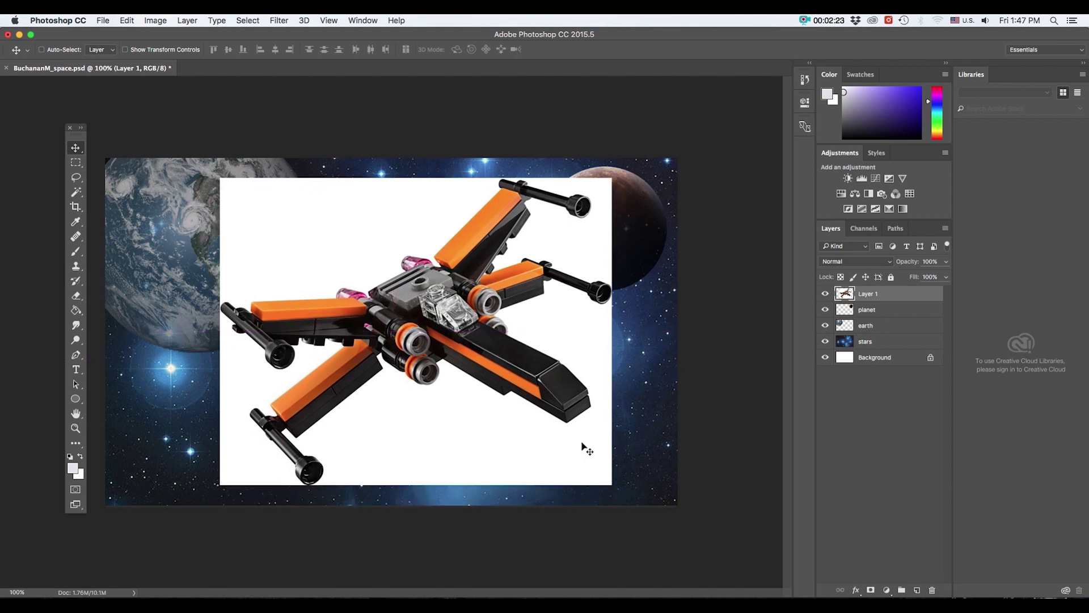
Switch to the Magic Wand and set its Tolerance to 32
{"action": "left_click", "coordinate": [78, 193]}
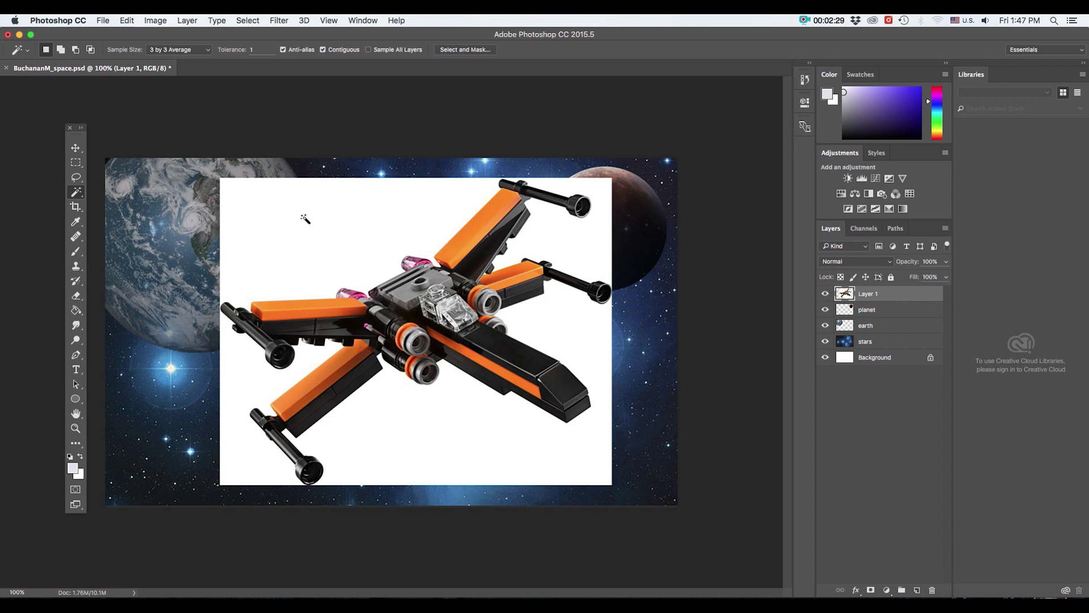
{"action": "left_click", "coordinate": [306, 219]}
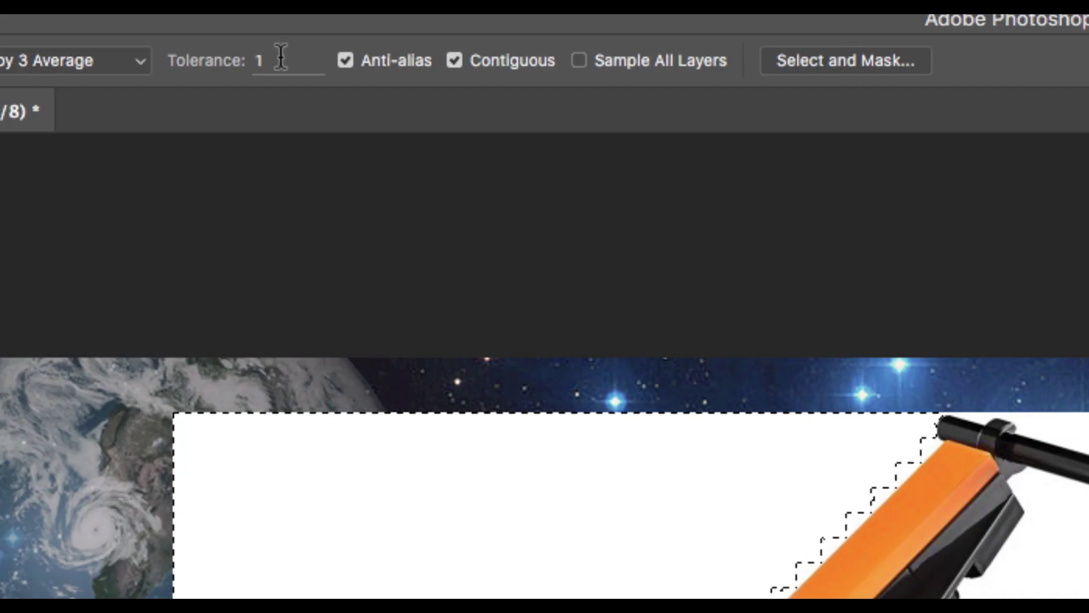
{"action": "left_click", "coordinate": [281, 57]}
{"action": "type", "text": "32"}
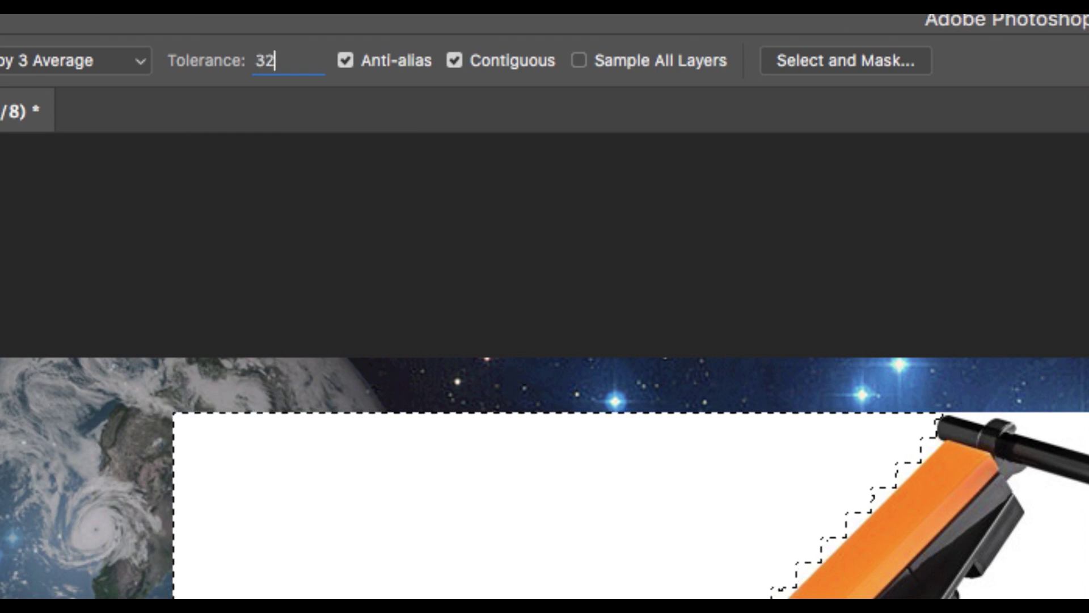
{"action": "key", "text": "Return"}
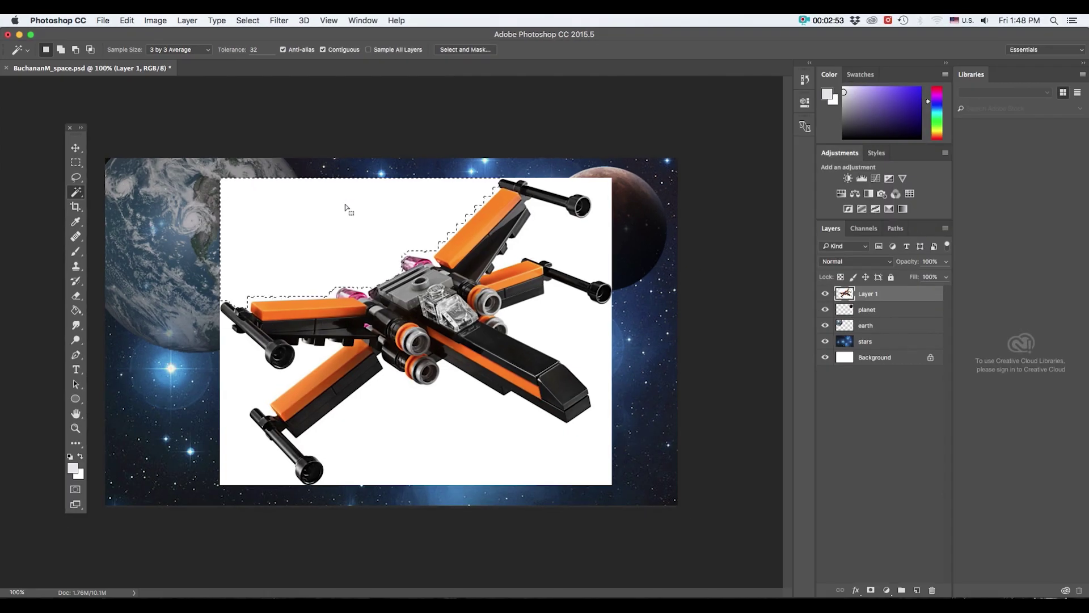
Select and delete the white areas around and below the X-wing, then deselect
{"action": "left_click", "coordinate": [342, 221]}
{"action": "left_click", "coordinate": [323, 228]}
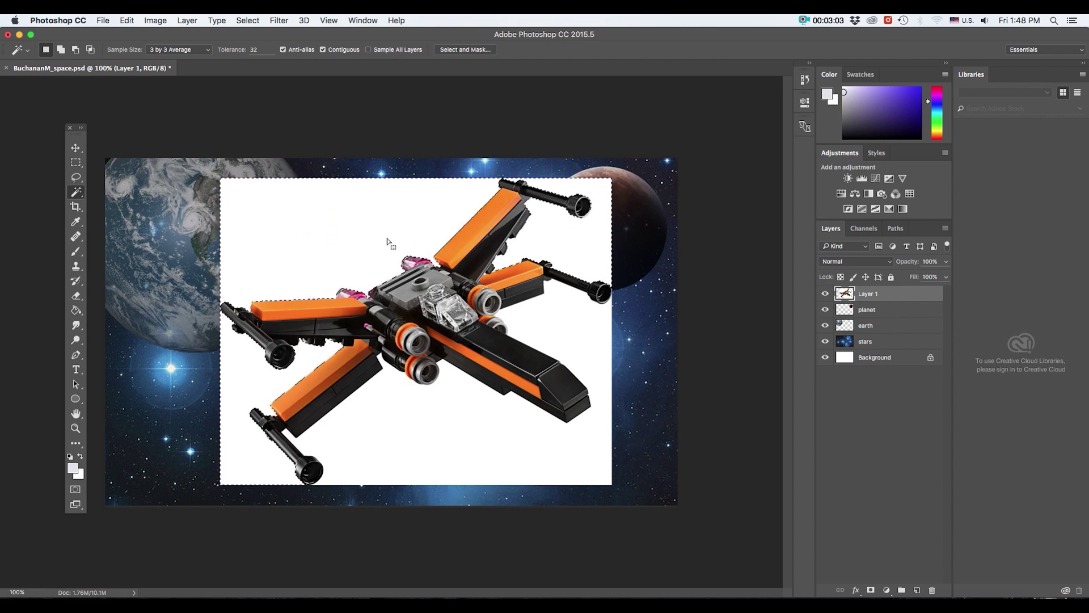
{"action": "key", "text": "Delete"}
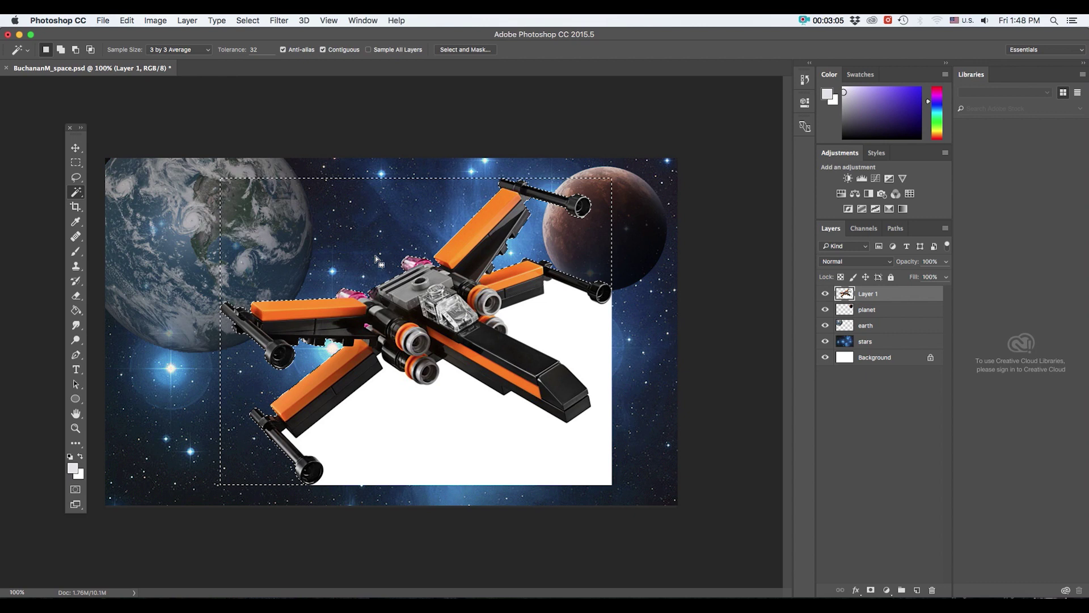
{"action": "left_click", "coordinate": [426, 431]}
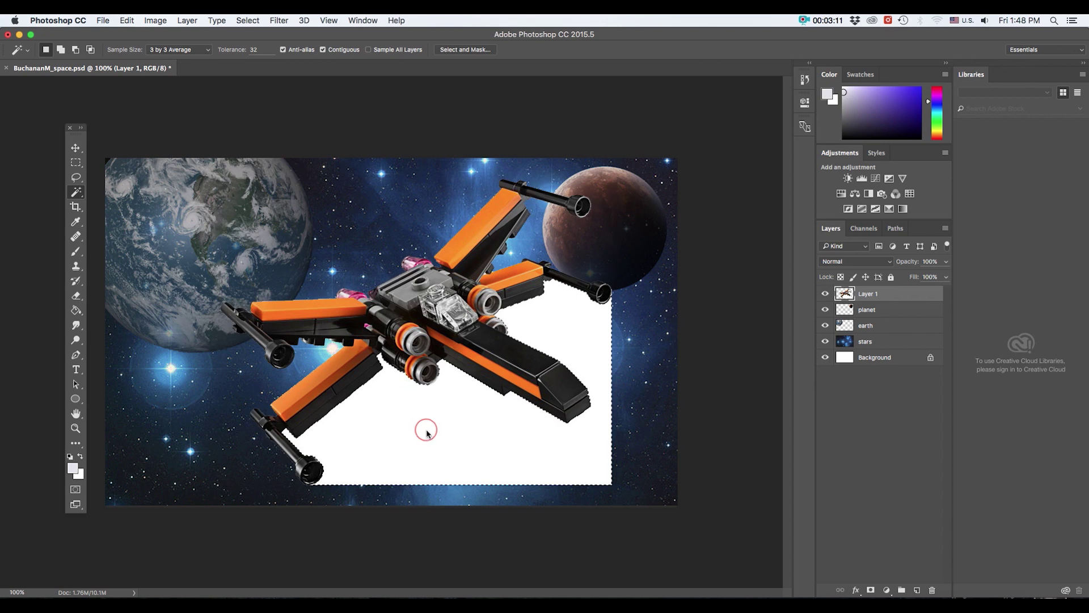
{"action": "key", "text": "Delete"}
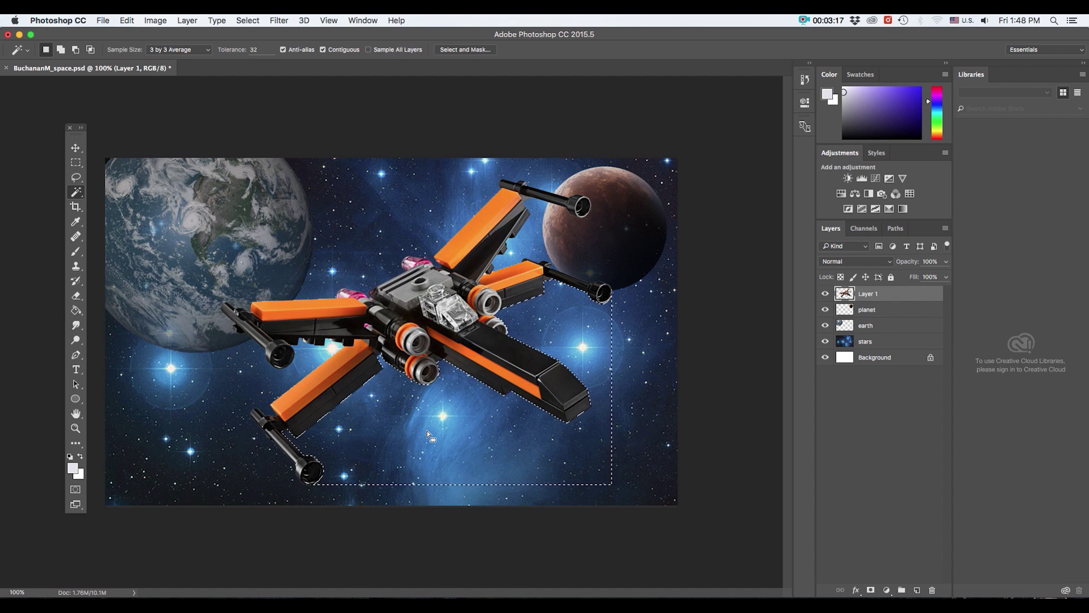
{"action": "key", "text": "super+d"}
Move the X-wing beside Earth and scale it down to about 20.6%
{"action": "left_click", "coordinate": [75, 149]}
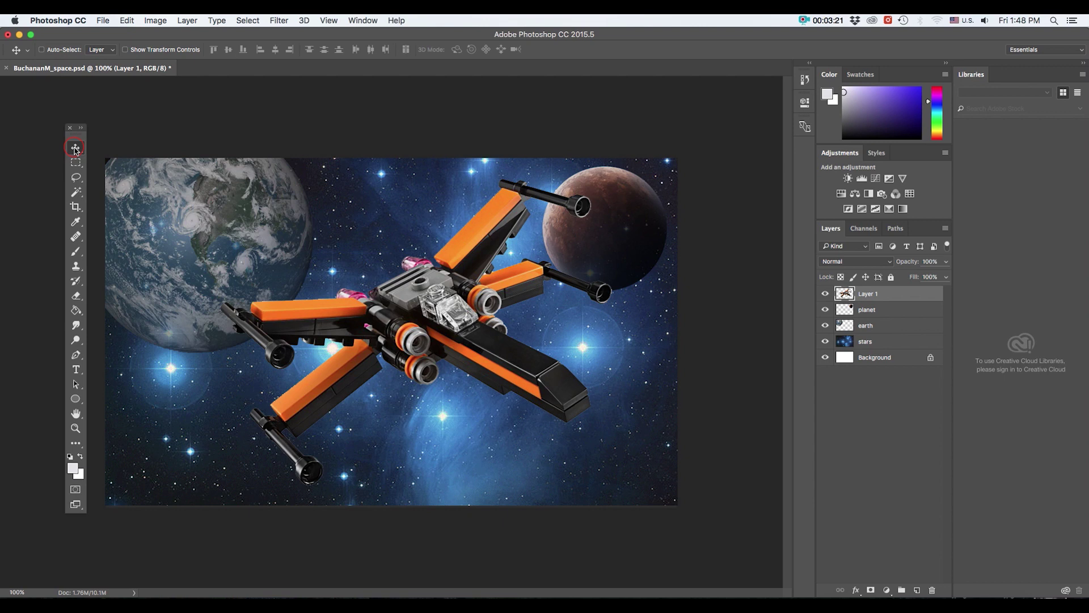
{"action": "left_click_drag", "start_coordinate": [443, 306], "coordinate": [386, 319]}
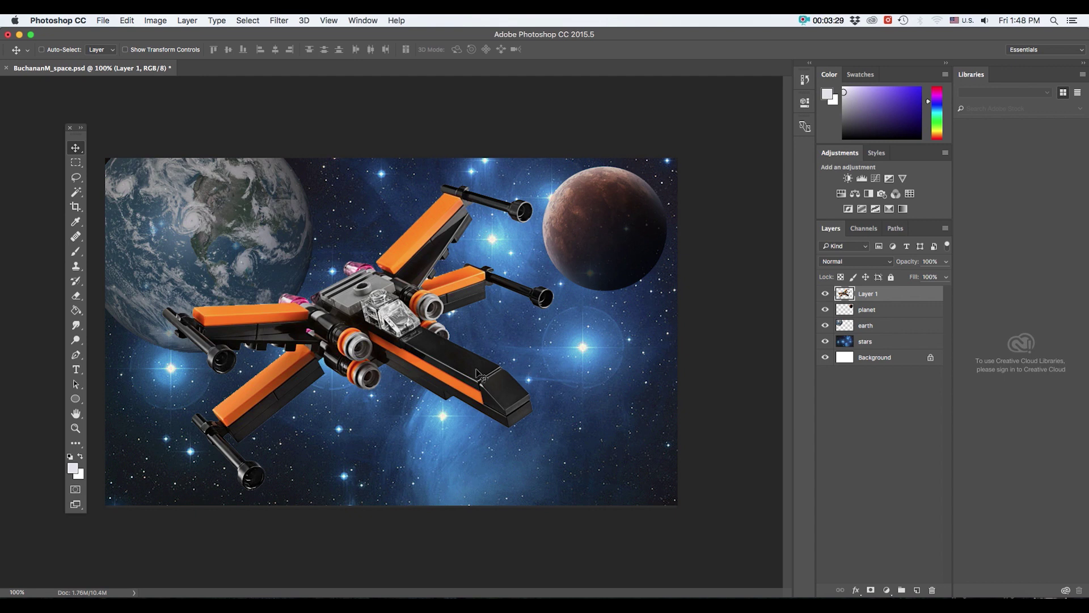
{"action": "key", "text": "super+t"}
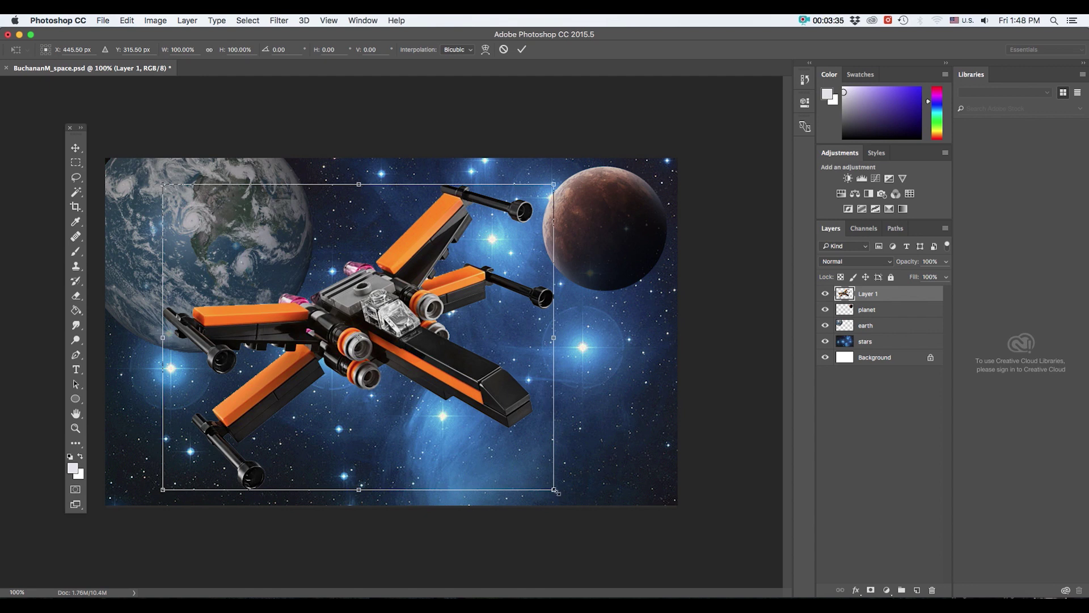
{"action": "left_click_drag", "start_coordinate": [555, 490], "coordinate": [338, 377]}
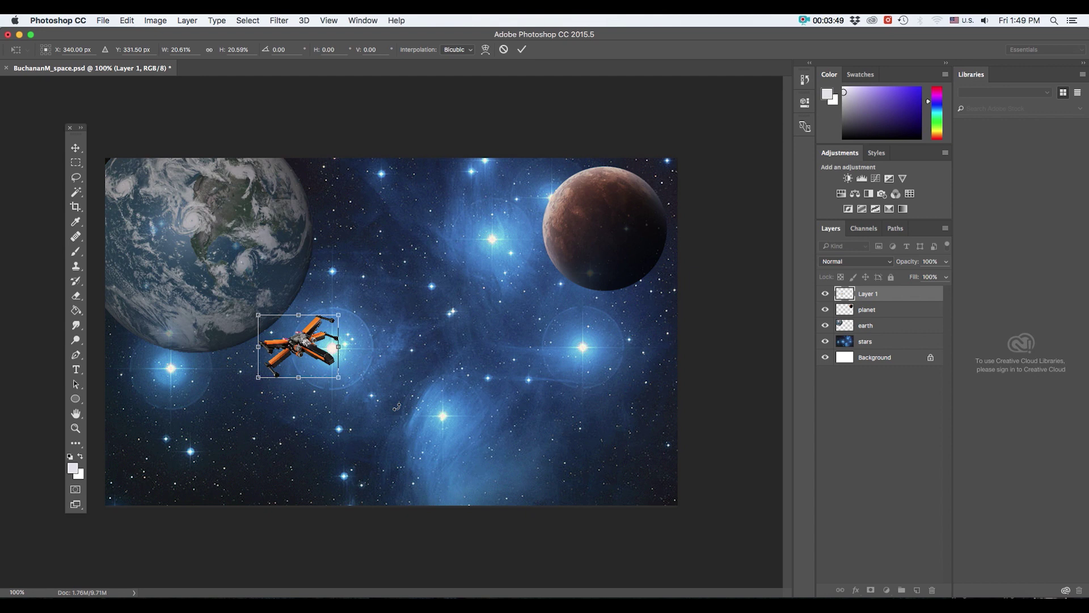
{"action": "key", "text": "Return"}
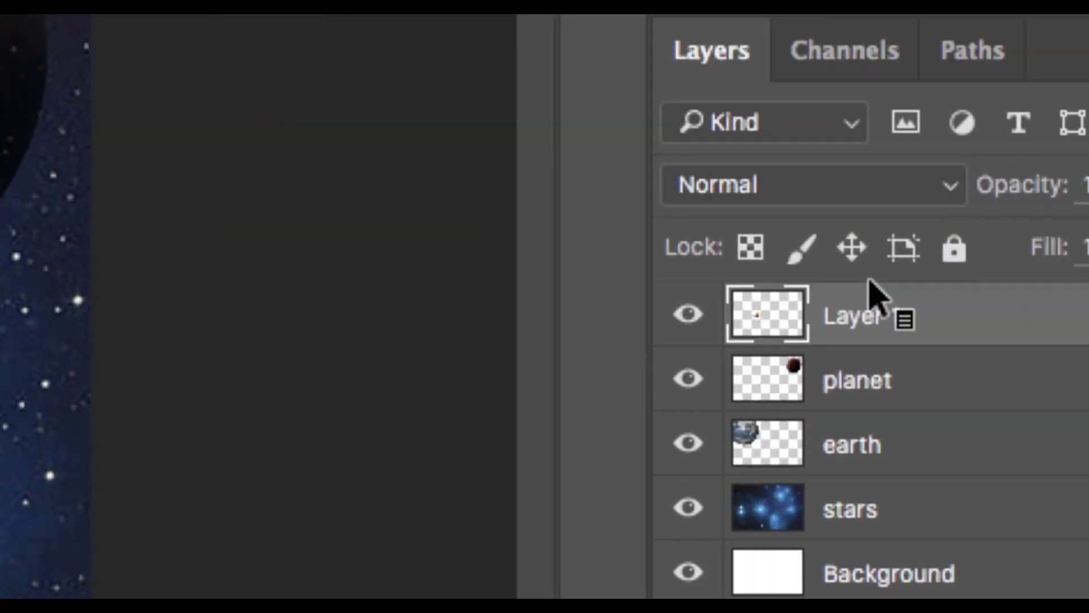
Give Layer 1 the name 'xwing' in the Layers panel
{"action": "double_click", "coordinate": [857, 317]}
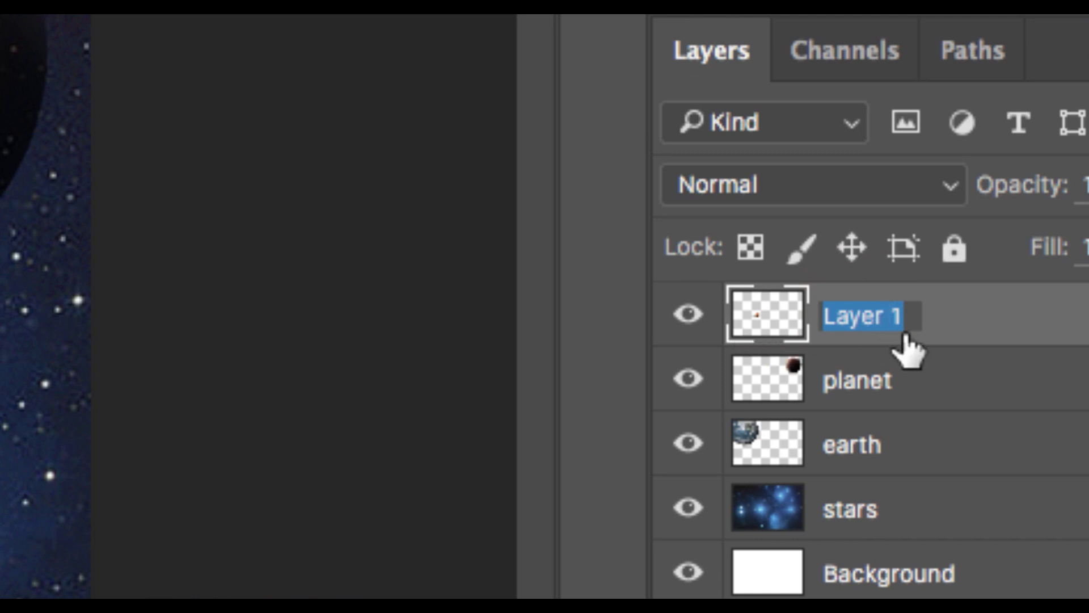
{"action": "type", "text": "x"}
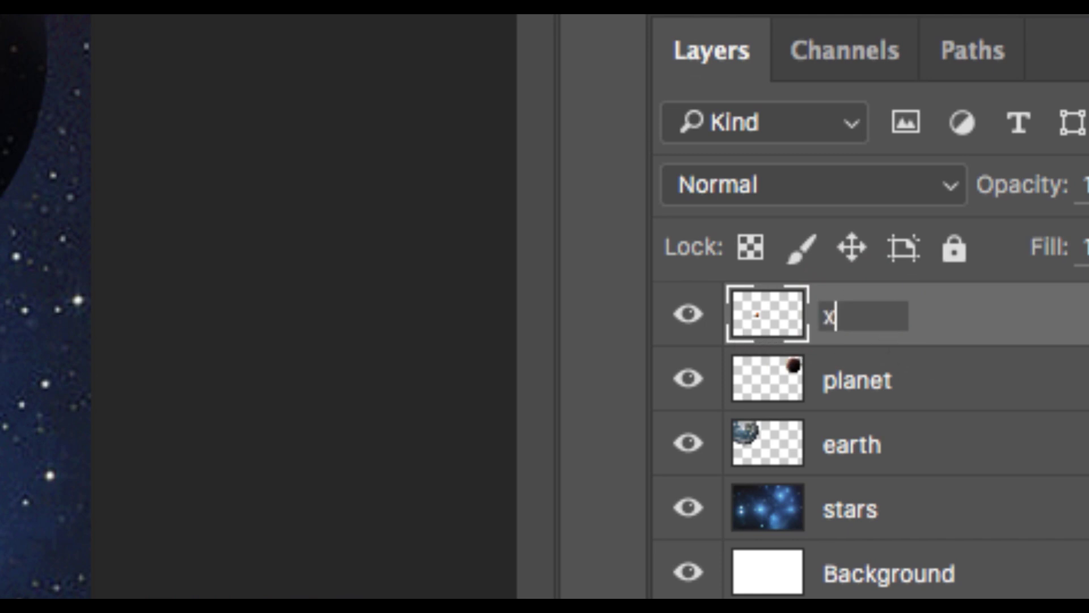
{"action": "type", "text": "wing"}
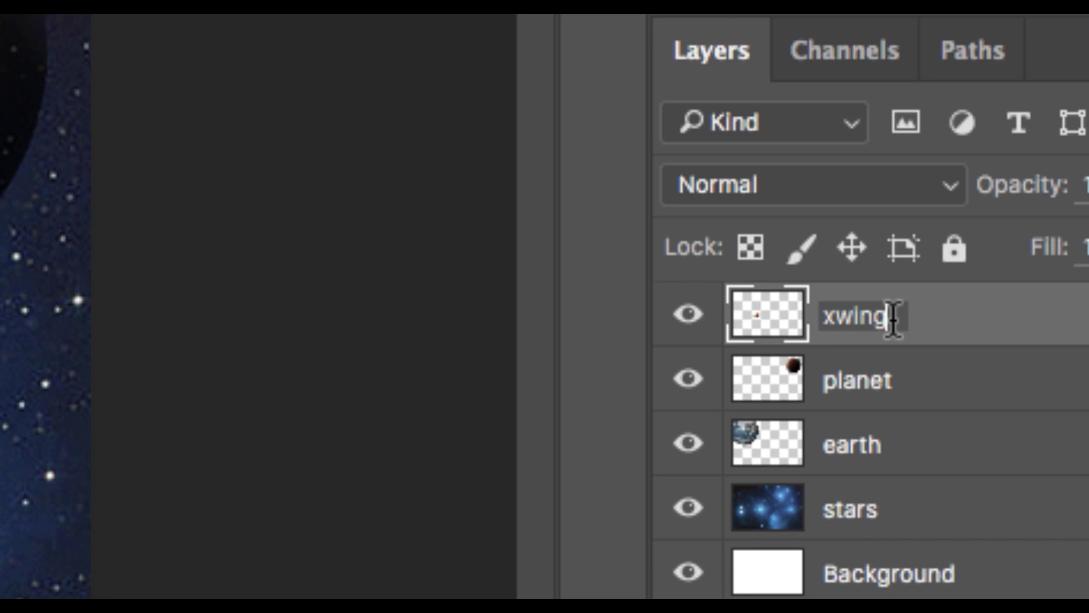
{"action": "key", "text": "Return"}
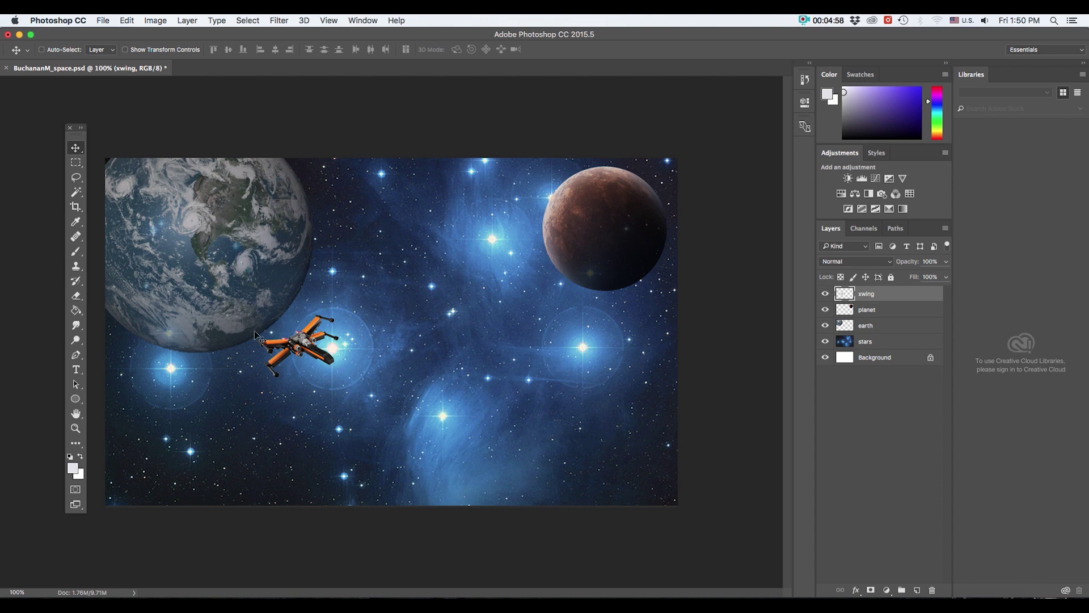
Float the Layers panel and make it tall enough to show every layer
{"action": "left_click", "coordinate": [835, 229]}
{"action": "left_click_drag", "start_coordinate": [835, 229], "coordinate": [535, 235]}
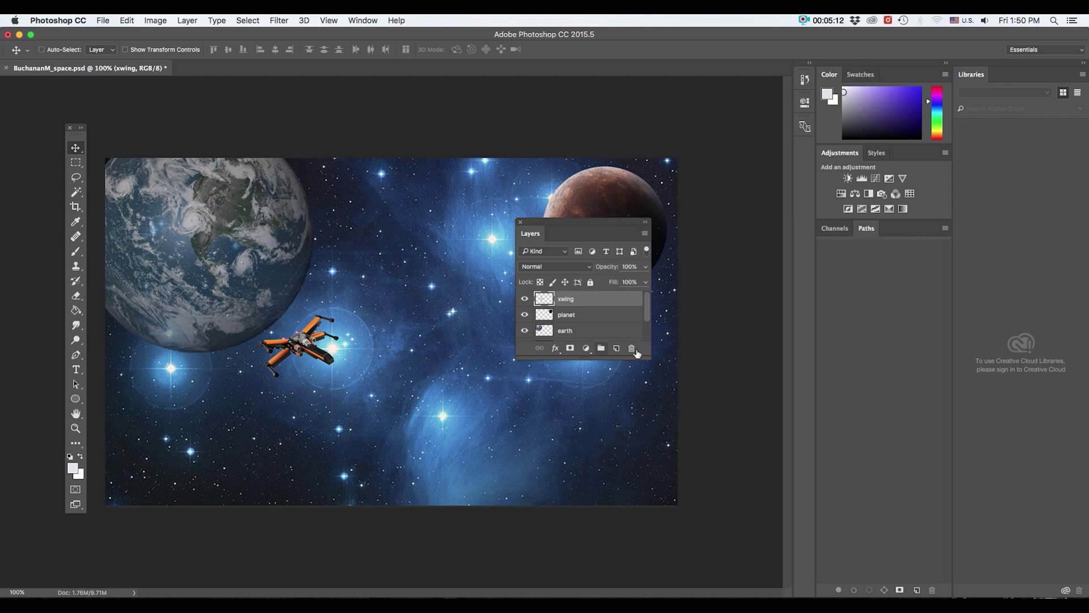
{"action": "left_click_drag", "start_coordinate": [649, 356], "coordinate": [648, 413]}
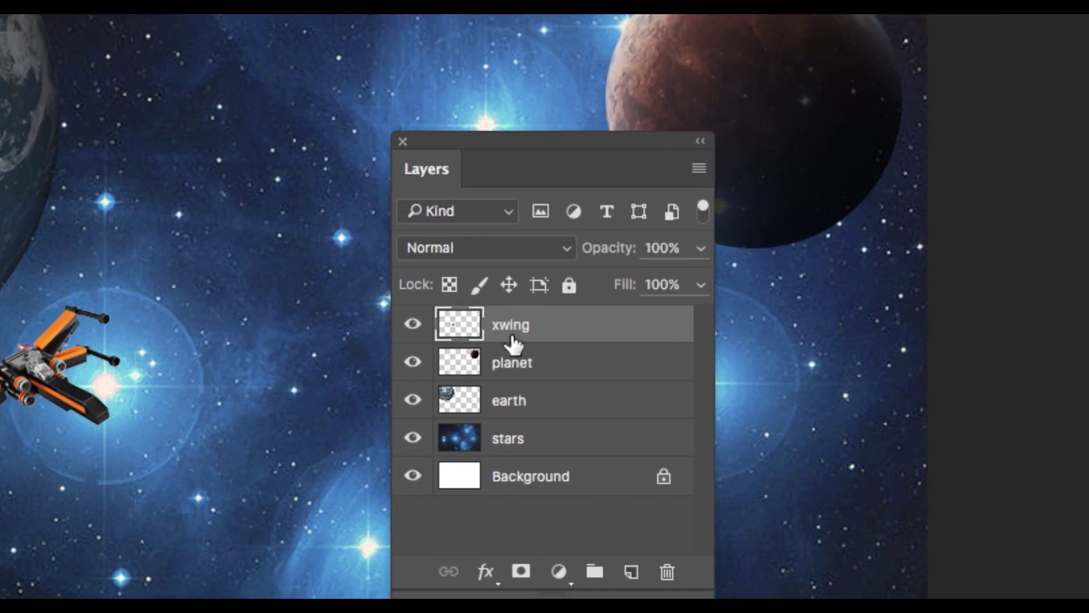
Duplicate the xwing layer, undoing the trial move so the copy overlaps the original
{"action": "double_click", "coordinate": [511, 328]}
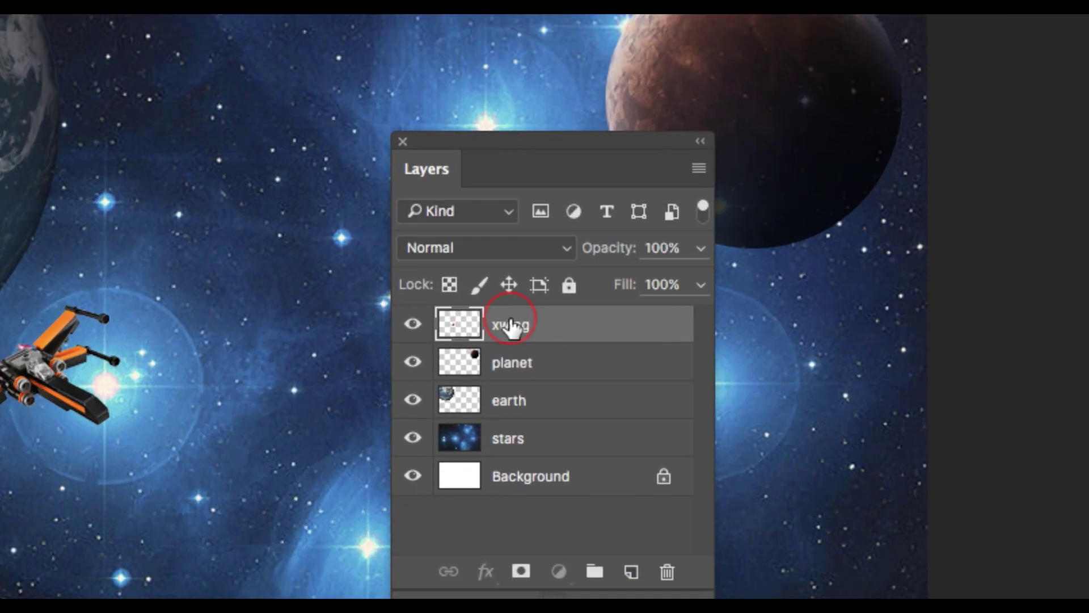
{"action": "left_click_drag", "start_coordinate": [511, 328], "coordinate": [632, 574]}
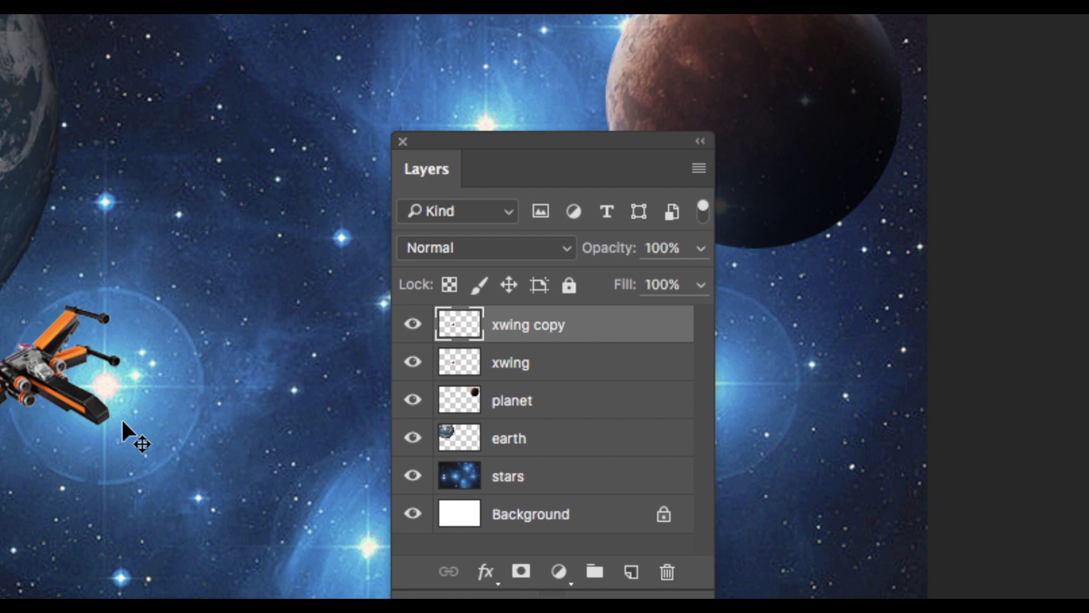
{"action": "left_click_drag", "start_coordinate": [121, 420], "coordinate": [0, 417]}
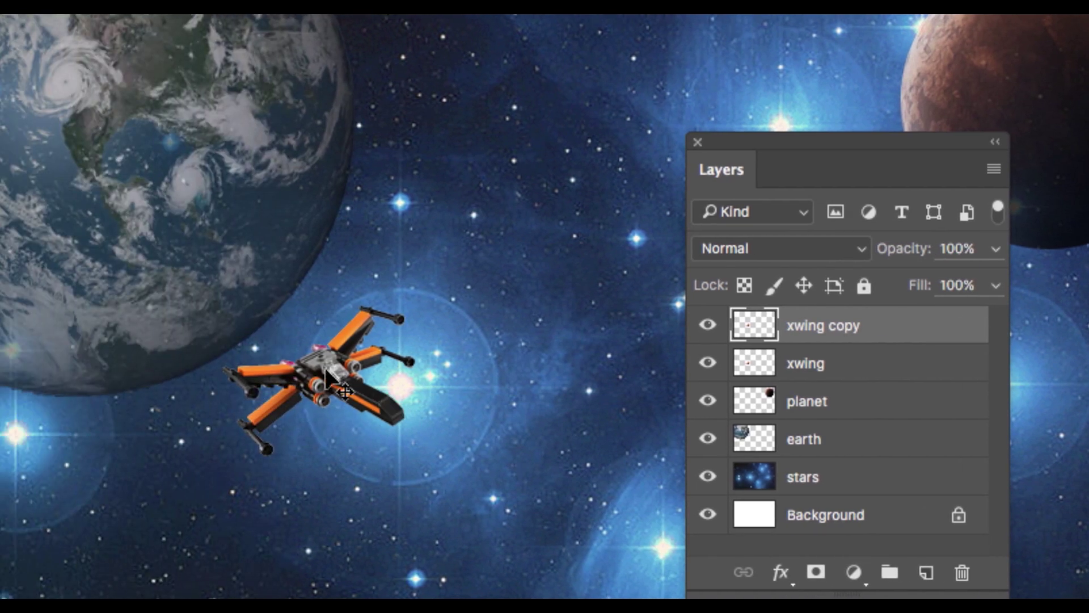
{"action": "left_click_drag", "start_coordinate": [332, 377], "coordinate": [546, 412]}
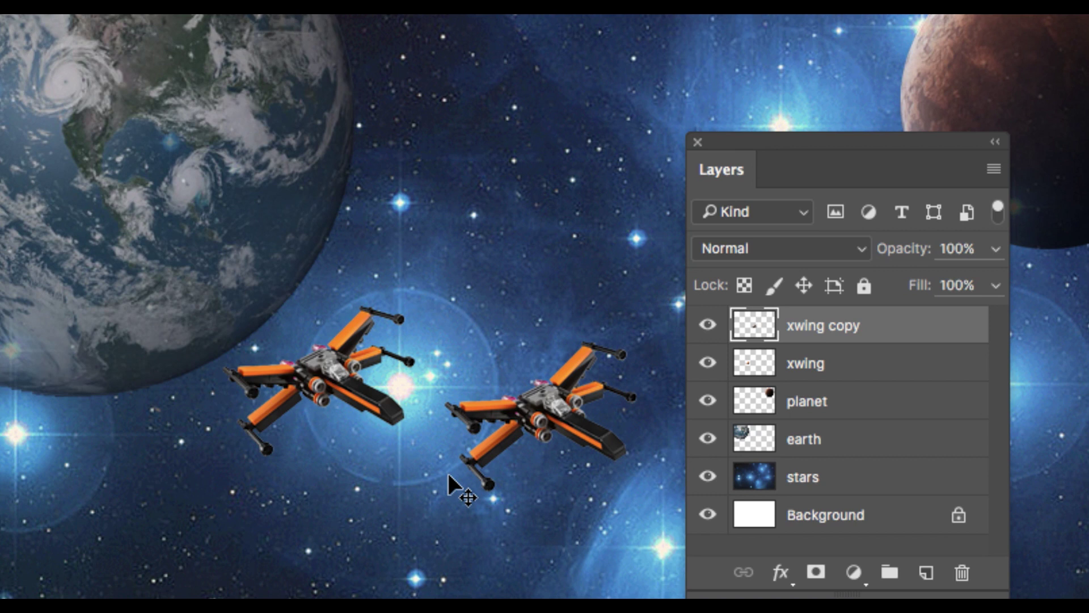
{"action": "key", "text": "super"}
{"action": "key", "text": "super+z"}
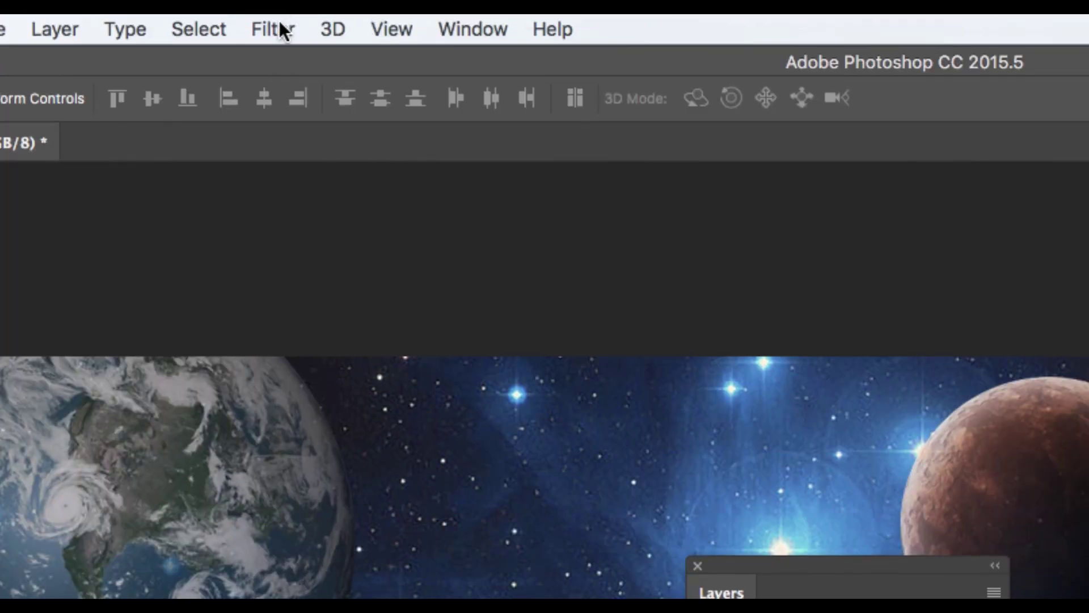
Bring up the Motion Blur filter for the xwing copy with Preview enabled
{"action": "left_click", "coordinate": [273, 26]}
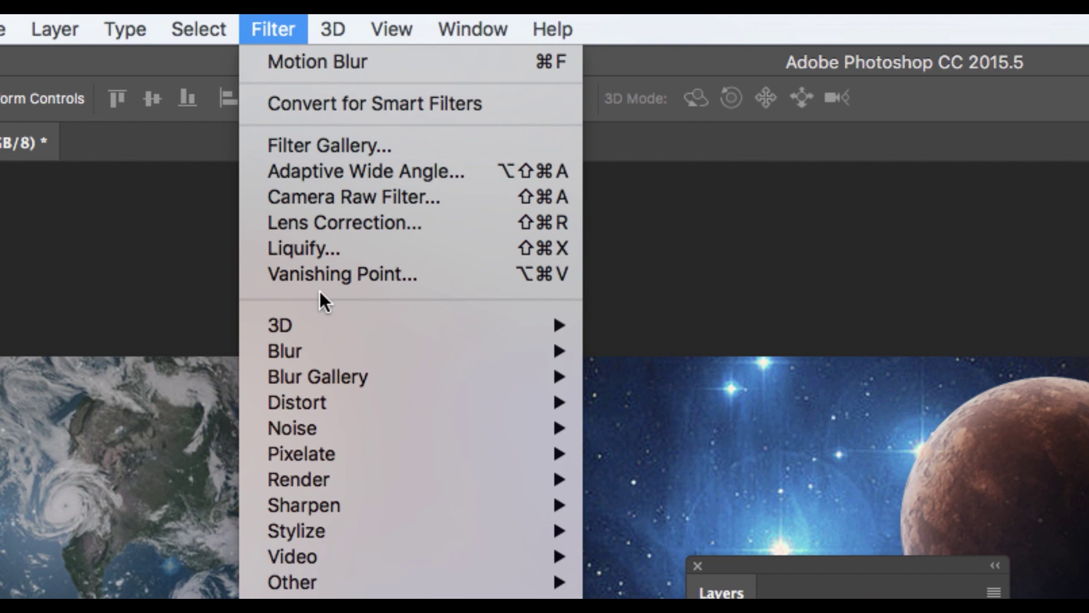
{"action": "mouse_move", "coordinate": [358, 364]}
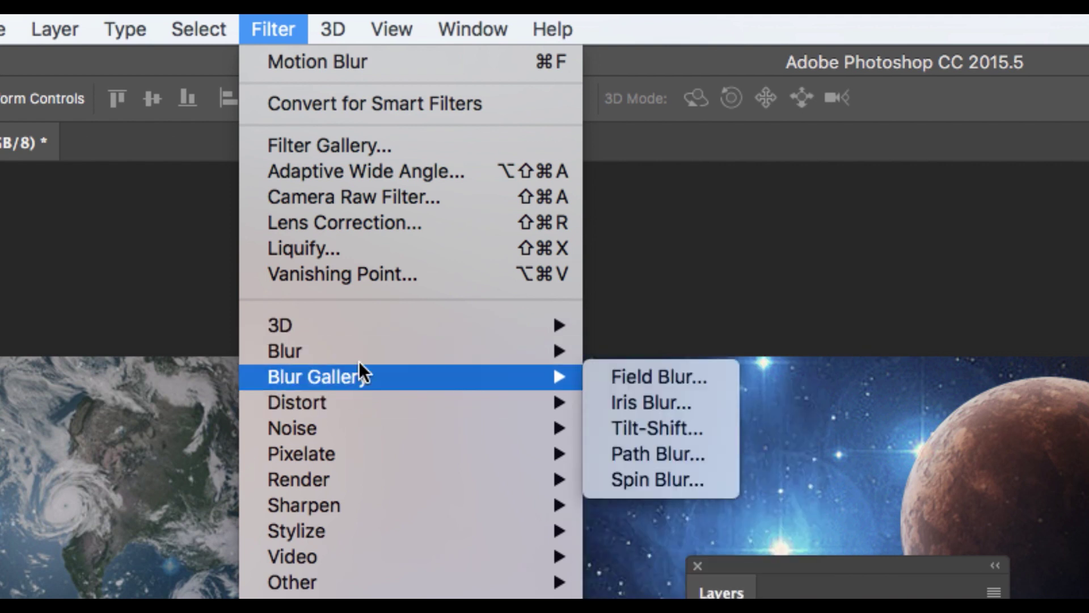
{"action": "mouse_move", "coordinate": [555, 353]}
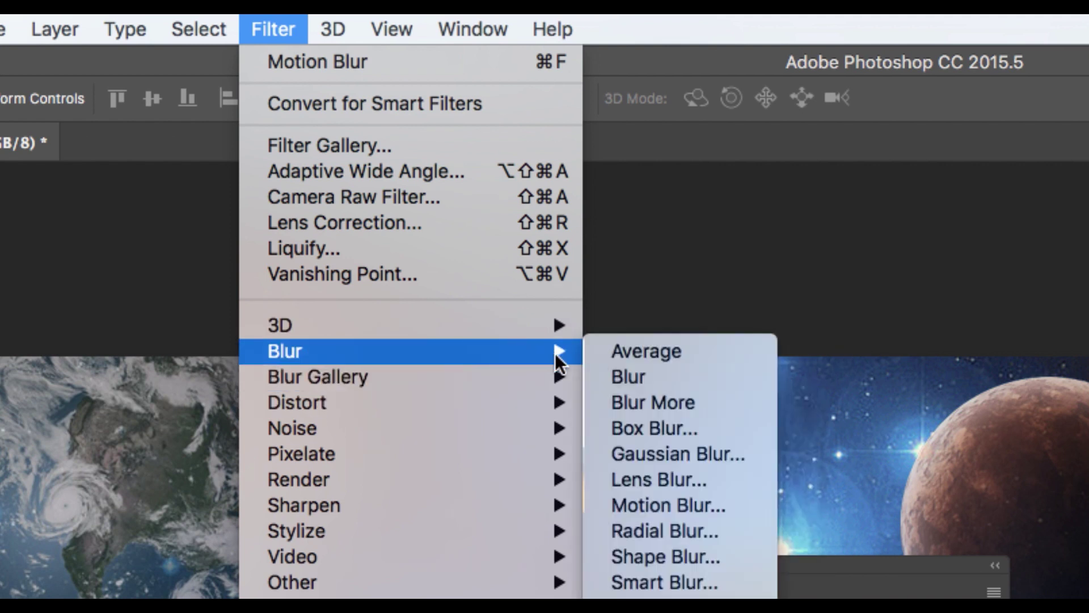
{"action": "left_click", "coordinate": [635, 503]}
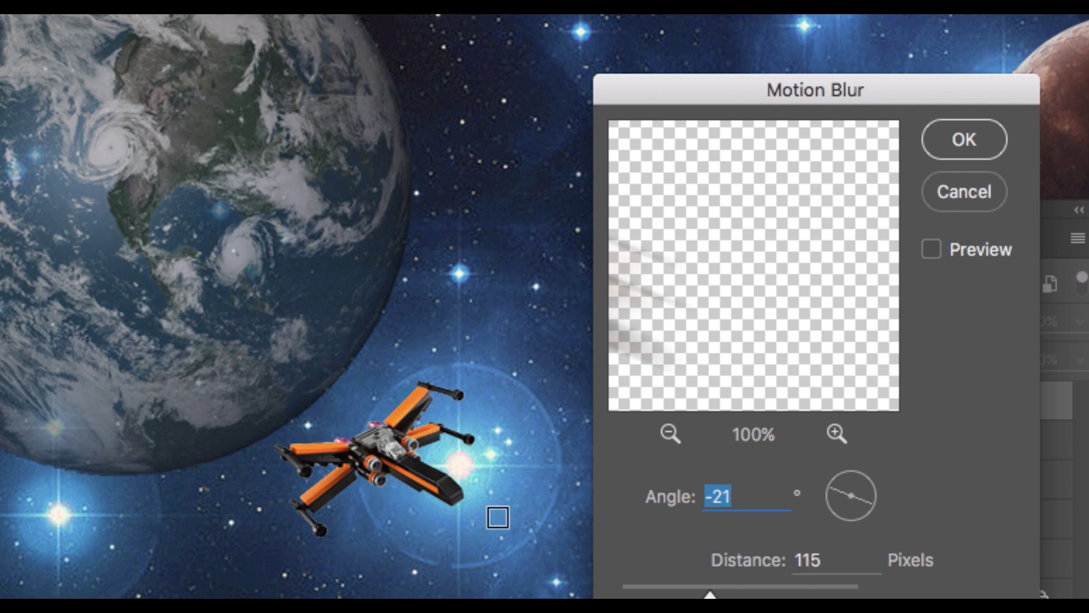
{"action": "left_click", "coordinate": [931, 250]}
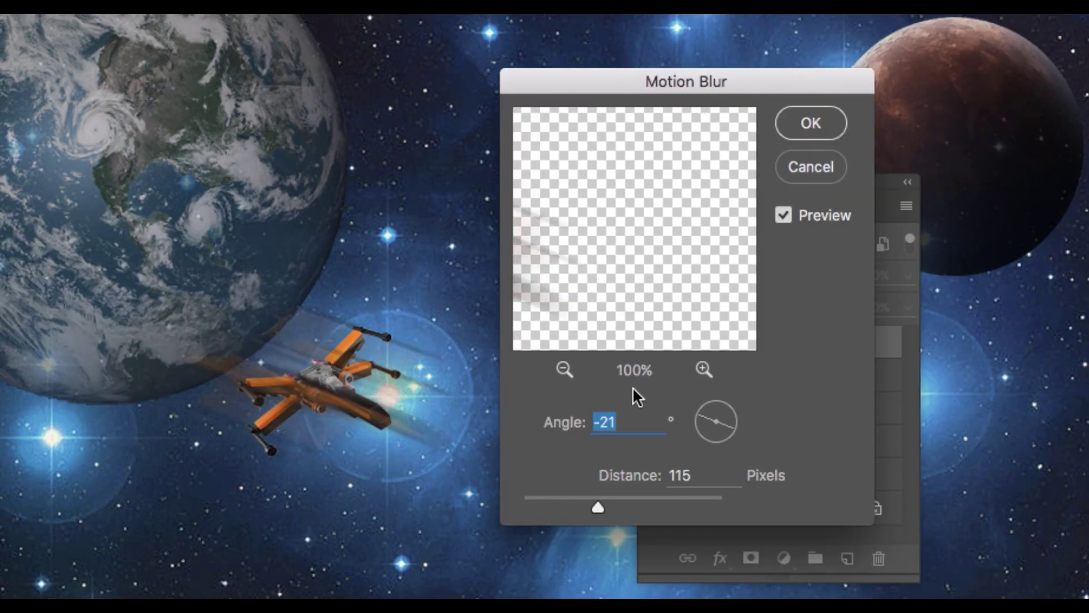
Roughly adjust the Motion Blur distance and angle with the sliders
{"action": "left_click_drag", "start_coordinate": [599, 505], "coordinate": [659, 502]}
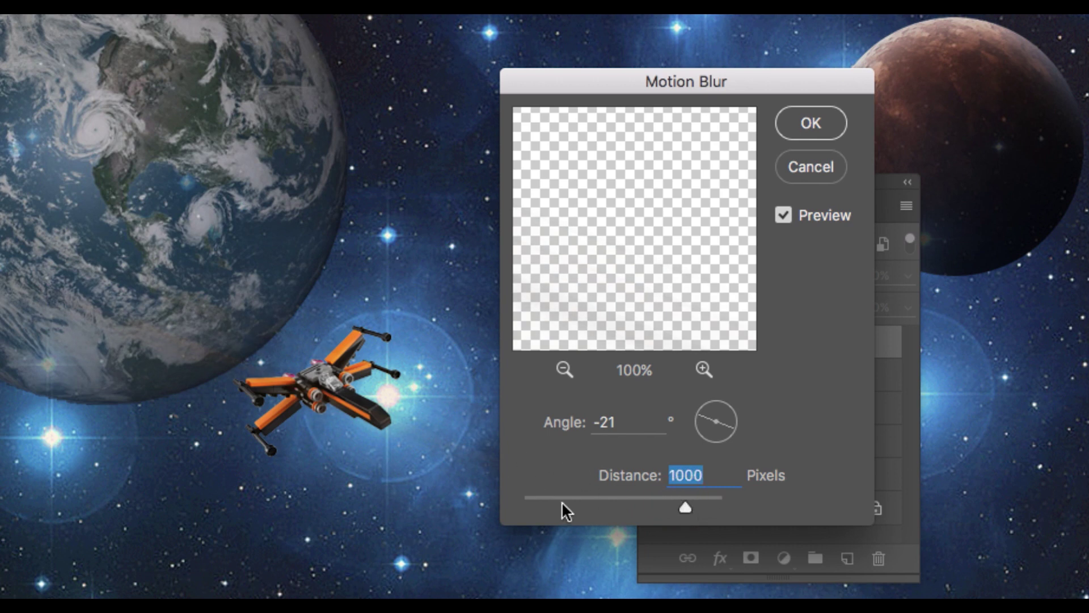
{"action": "left_click_drag", "start_coordinate": [686, 506], "coordinate": [590, 502]}
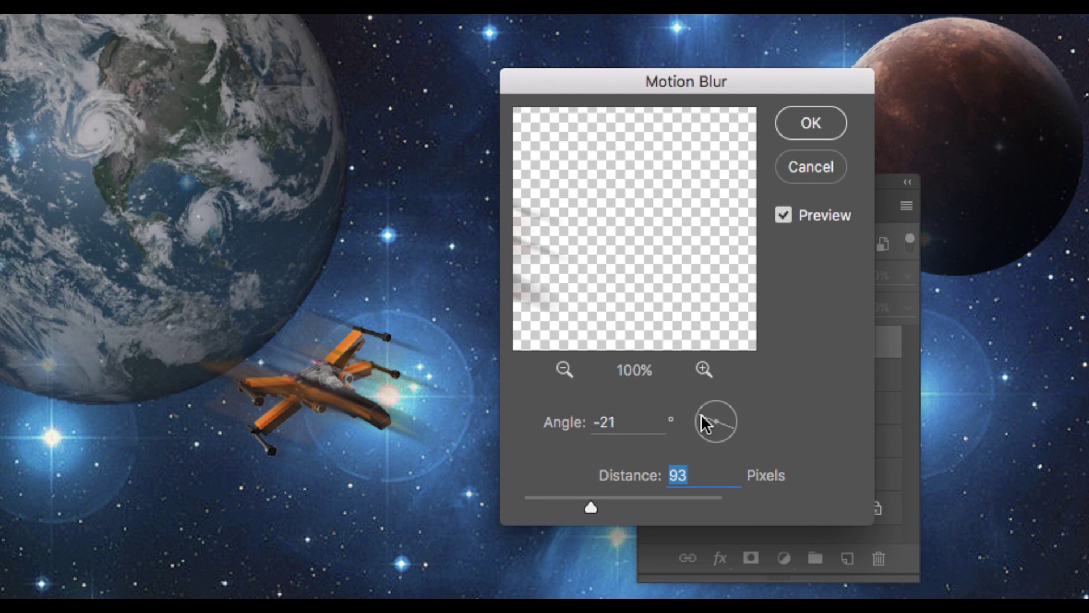
{"action": "left_click_drag", "start_coordinate": [701, 414], "coordinate": [724, 413]}
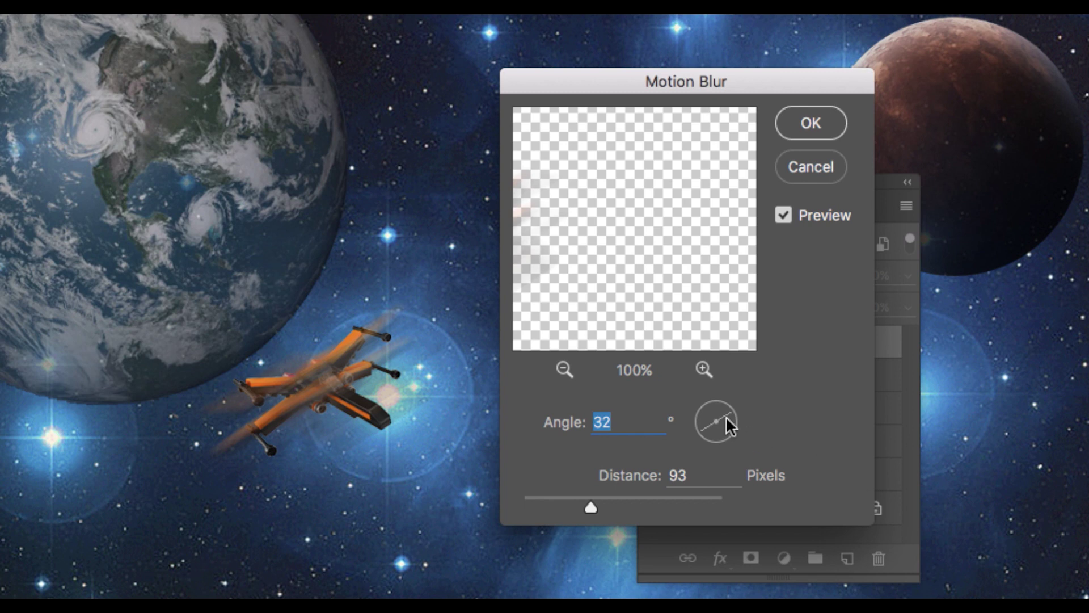
{"action": "left_click_drag", "start_coordinate": [728, 414], "coordinate": [705, 413]}
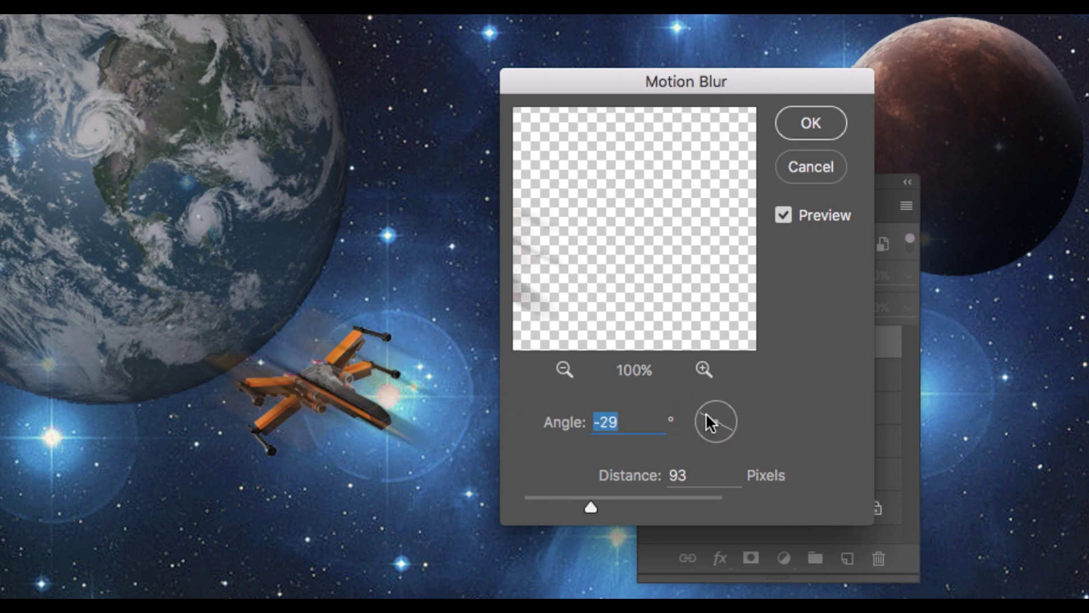
Fine-tune the angle to -30° and distance to 86 pixels, then apply the blur
{"action": "left_click", "coordinate": [637, 424]}
{"action": "key", "text": "BackSpace"}
{"action": "type", "text": "9"}
{"action": "key", "text": "Up"}
{"action": "key", "text": "Up"}
{"action": "key", "text": "Up"}
{"action": "key", "text": "Up"}
{"action": "key", "text": "Up"}
{"action": "key", "text": "Up"}
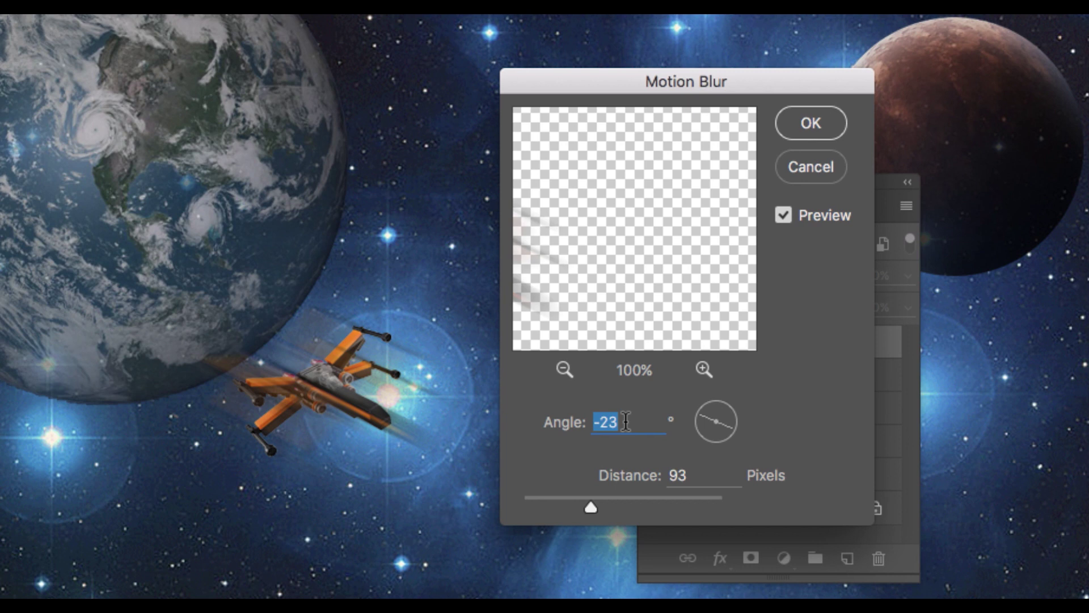
{"action": "key", "text": "Up"}
{"action": "key", "text": "Up"}
{"action": "key", "text": "Up"}
{"action": "key", "text": "Up"}
{"action": "key", "text": "Down"}
{"action": "key", "text": "Down"}
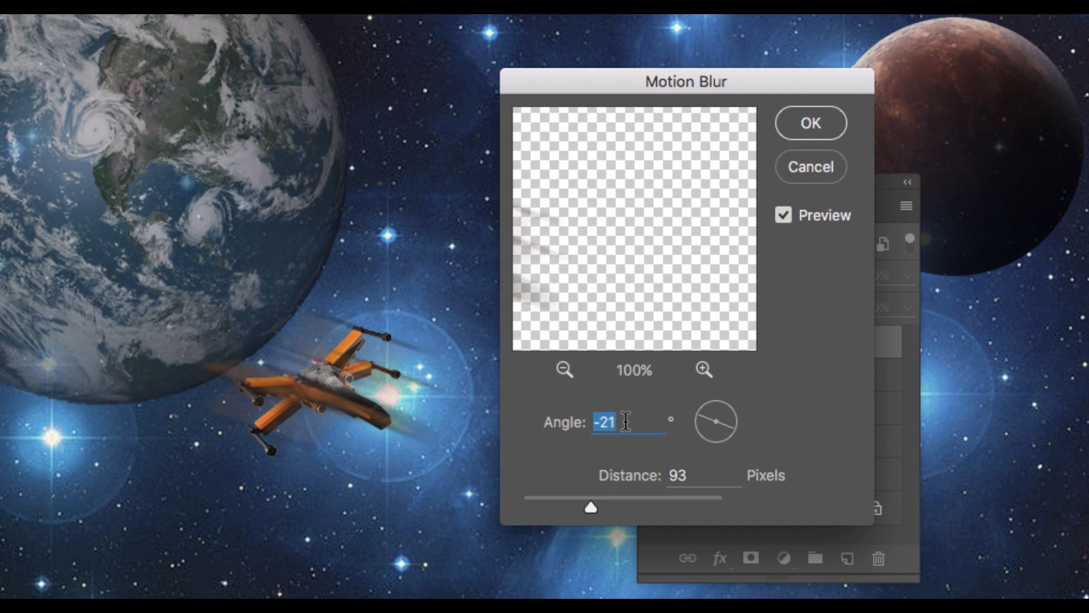
{"action": "key", "text": "Down"}
{"action": "key", "text": "Down"}
{"action": "key", "text": "Down"}
{"action": "key", "text": "Down"}
{"action": "key", "text": "Down"}
{"action": "key", "text": "Down"}
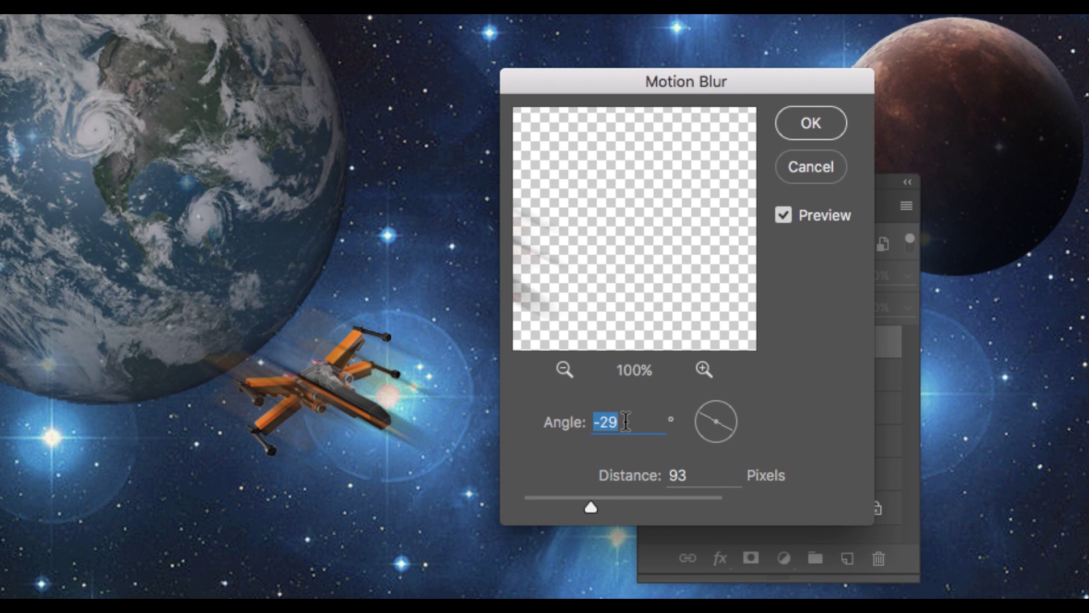
{"action": "key", "text": "Down"}
{"action": "key", "text": "Down"}
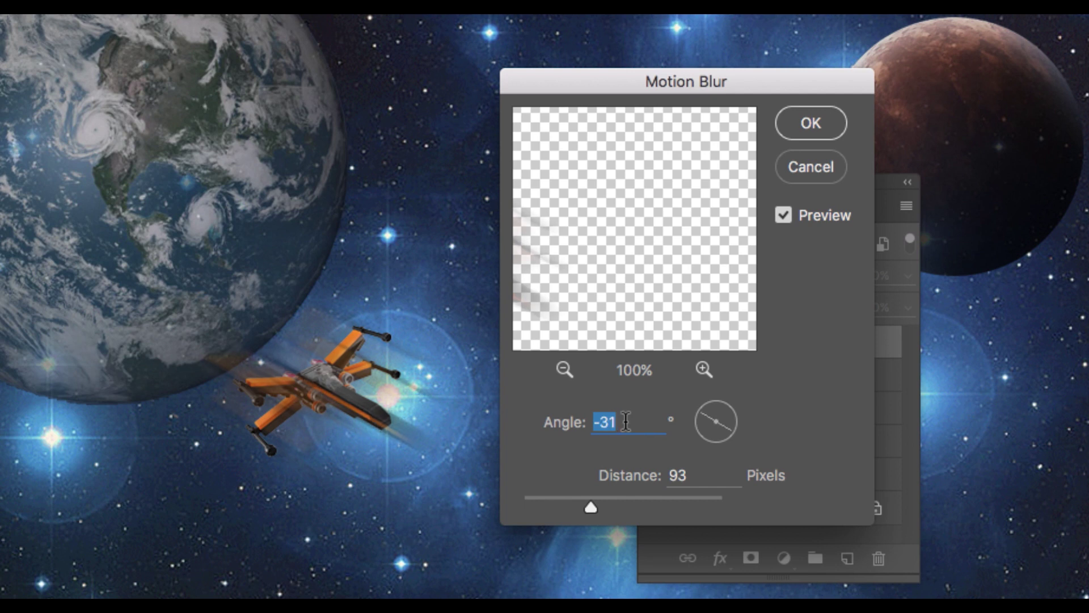
{"action": "key", "text": "Up"}
{"action": "left_click_drag", "start_coordinate": [587, 506], "coordinate": [587, 505]}
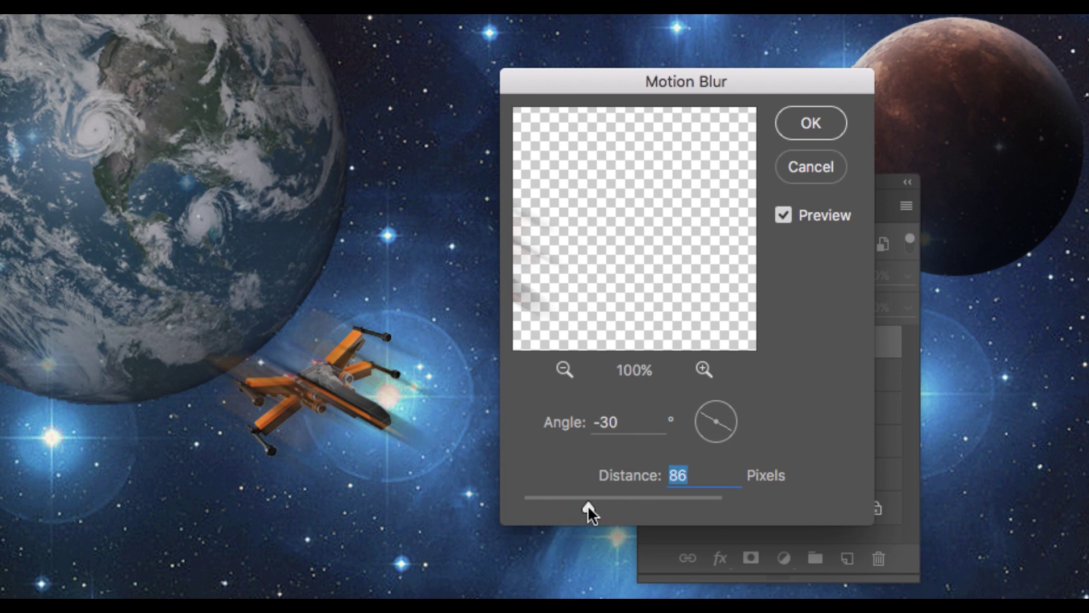
{"action": "left_click", "coordinate": [812, 121]}
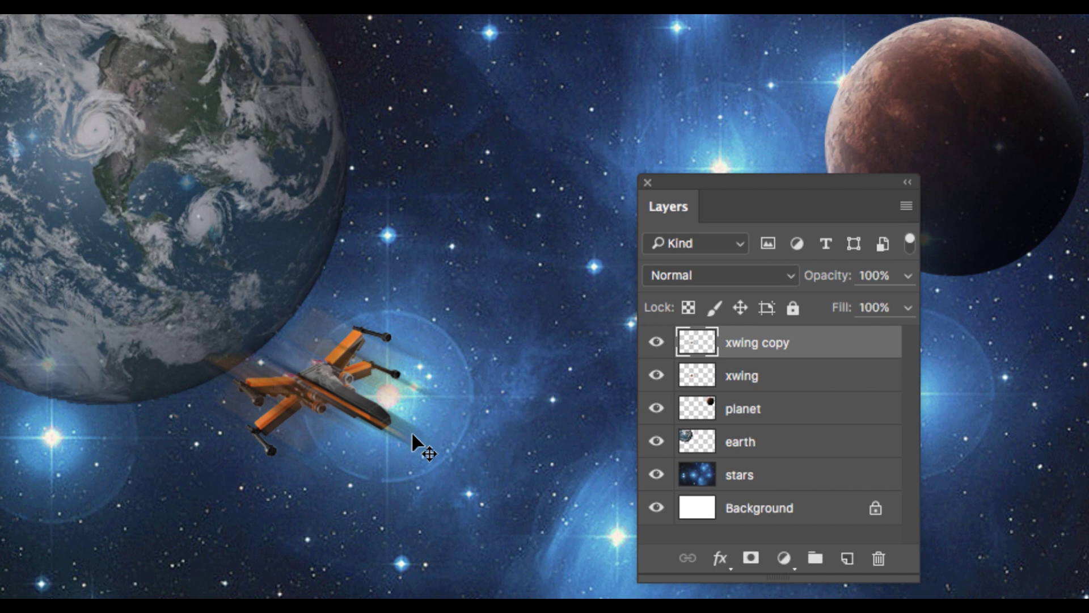
Nudge the blurred xwing copy so its streaks trail behind the ship toward Earth
{"action": "left_click_drag", "start_coordinate": [411, 432], "coordinate": [388, 422]}
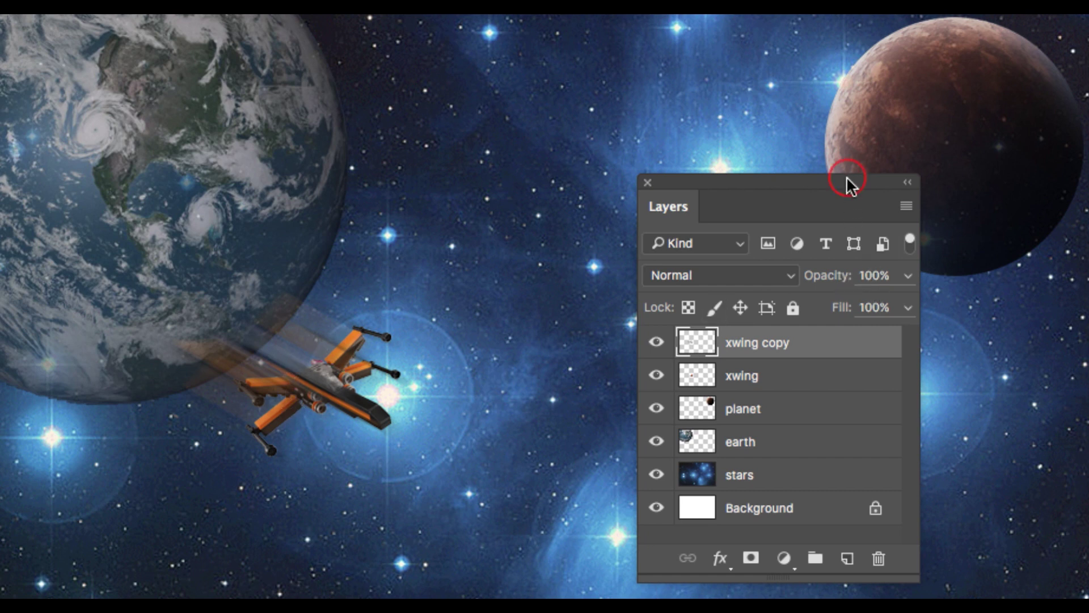
Move the Layers panel off the red planet and drop the copy's opacity to about 79%
{"action": "left_click_drag", "start_coordinate": [847, 173], "coordinate": [636, 173]}
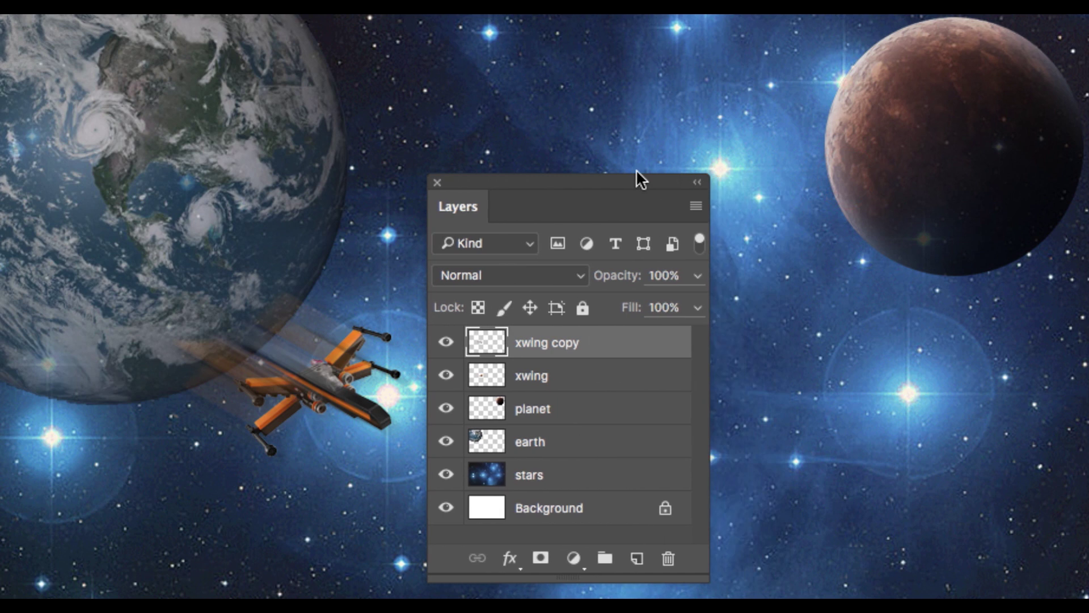
{"action": "left_click", "coordinate": [689, 278]}
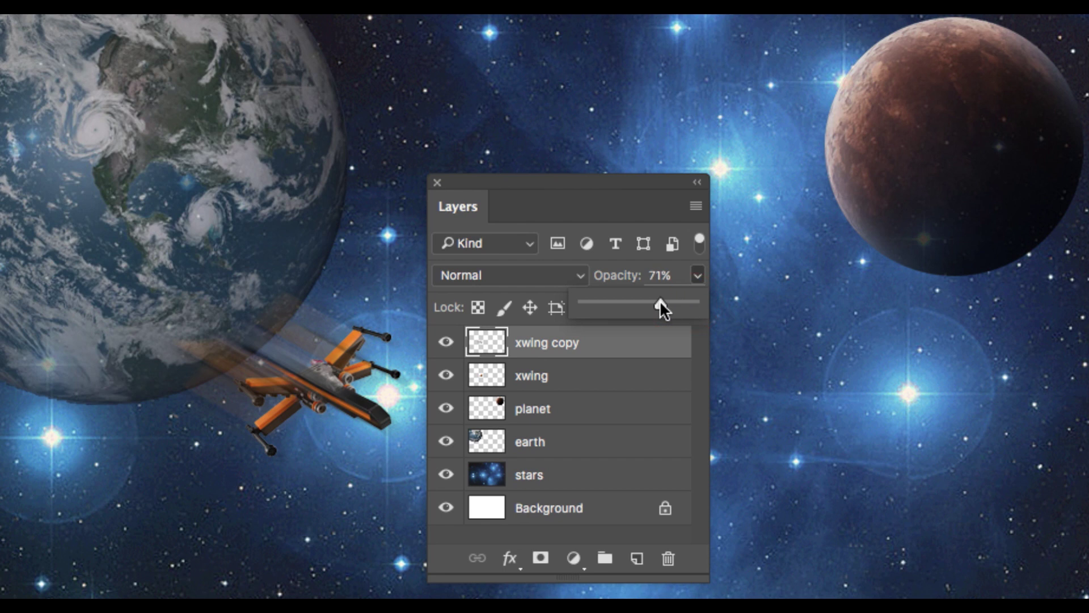
{"action": "mouse_move", "coordinate": [660, 302]}
{"action": "left_mouse_down"}
{"action": "mouse_move", "coordinate": [583, 302]}
{"action": "mouse_move", "coordinate": [668, 300]}
{"action": "left_mouse_up"}
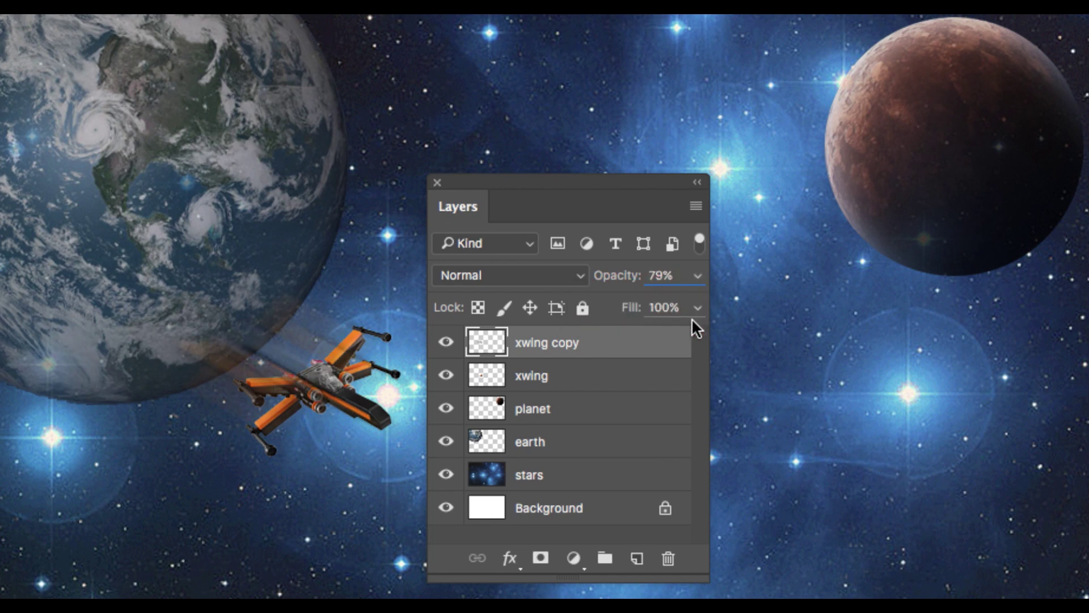
{"action": "left_click", "coordinate": [678, 275]}
Fine-tune the xwing copy's opacity with arrow keys and confirm it at 84%
{"action": "key", "text": "Down"}
{"action": "key", "text": "Down"}
{"action": "key", "text": "Down"}
{"action": "key", "text": "Down"}
{"action": "key", "text": "Down"}
{"action": "key", "text": "Down"}
{"action": "key", "text": "Down"}
{"action": "key", "text": "Down"}
{"action": "key", "text": "Down"}
{"action": "key", "text": "Up"}
{"action": "key", "text": "Up"}
{"action": "key", "text": "Up"}
{"action": "key", "text": "Up"}
{"action": "key", "text": "Up"}
{"action": "key", "text": "Up"}
{"action": "key", "text": "Down"}
{"action": "key", "text": "Down"}
{"action": "key", "text": "Down"}
{"action": "key", "text": "Down"}
{"action": "key", "text": "Down"}
{"action": "key", "text": "Down"}
{"action": "key", "text": "Up"}
{"action": "key", "text": "Up"}
{"action": "key", "text": "Down"}
{"action": "key", "text": "shift+Up"}
{"action": "key", "text": "shift+Up"}
{"action": "key", "text": "shift+Up"}
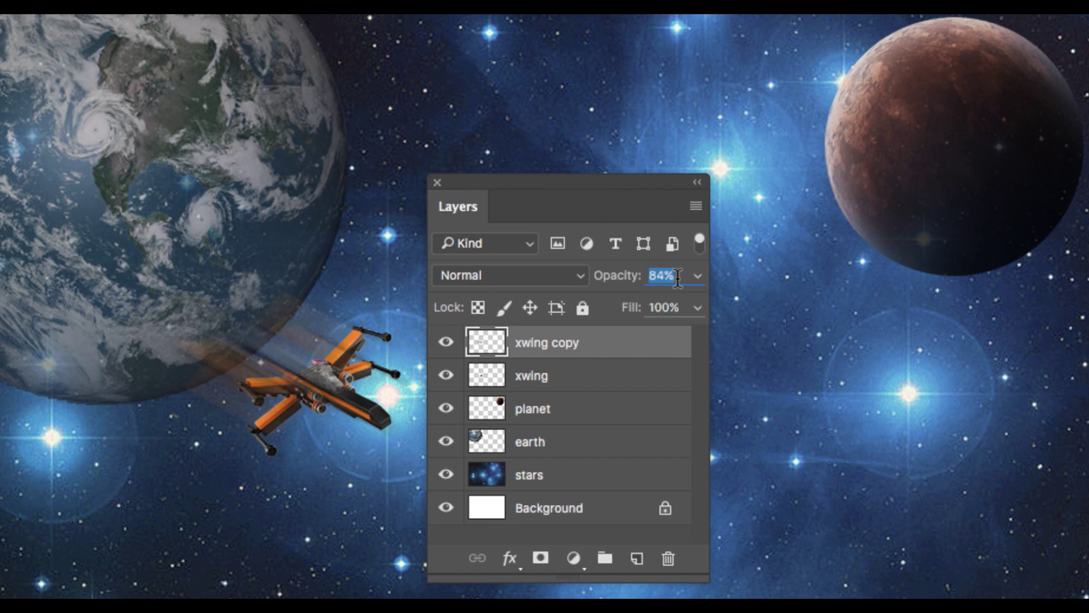
{"action": "key", "text": "shift+Down"}
{"action": "key", "text": "shift+Up"}
{"action": "key", "text": "shift+Up"}
{"action": "key", "text": "shift+Up"}
{"action": "key", "text": "shift+Down"}
{"action": "key", "text": "shift+Down"}
{"action": "key", "text": "Up"}
{"action": "key", "text": "Up"}
{"action": "key", "text": "Up"}
{"action": "key", "text": "Return"}
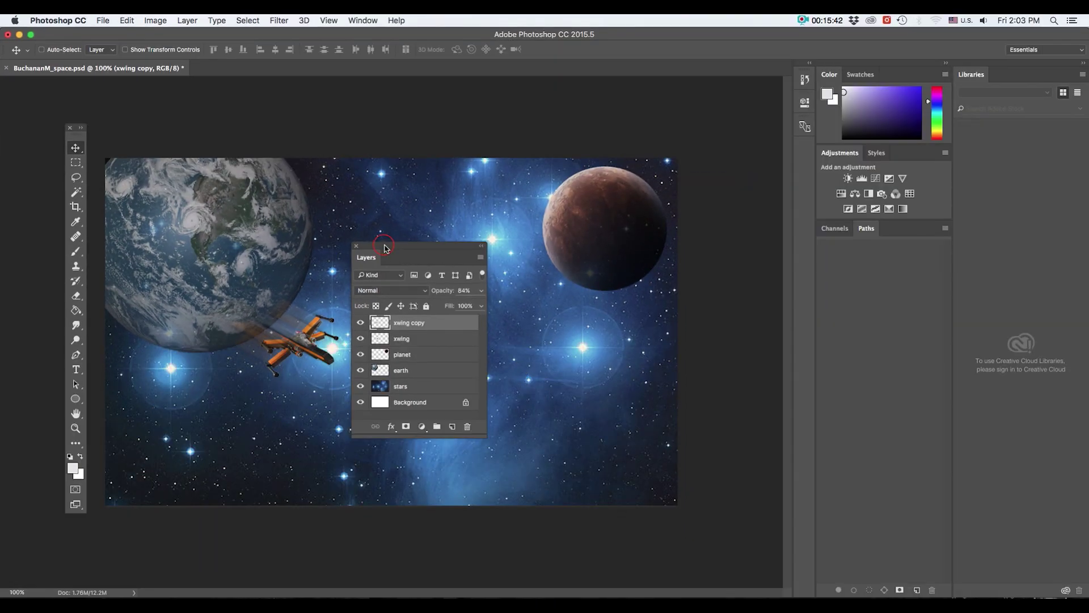
{"action": "left_click_drag", "start_coordinate": [385, 247], "coordinate": [438, 249]}
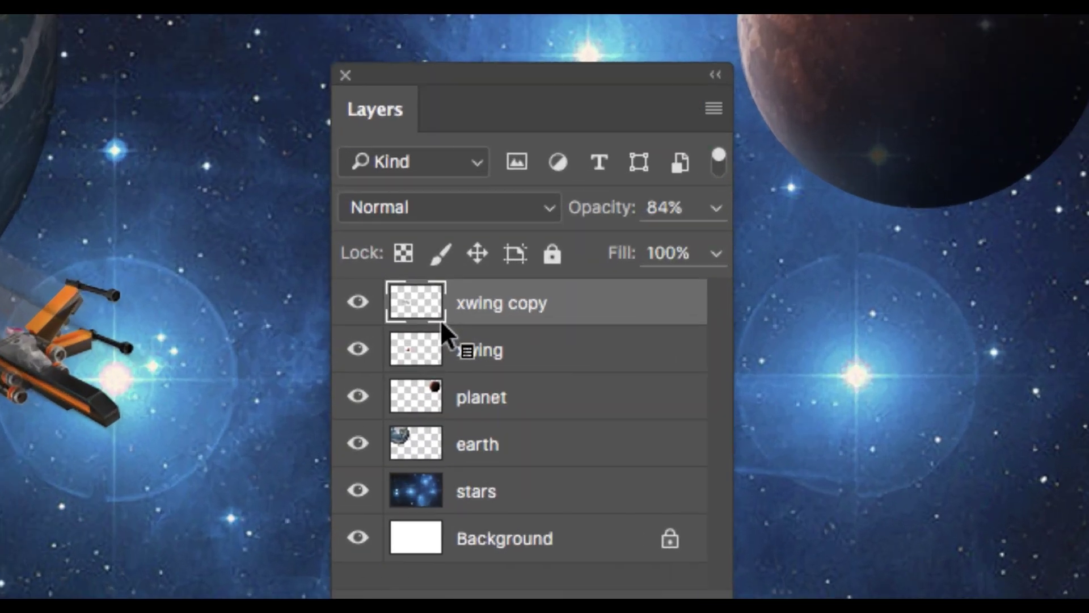
Select xwing and xwing copy and put them in a new group named 'xwing'
{"action": "left_click", "coordinate": [467, 359]}
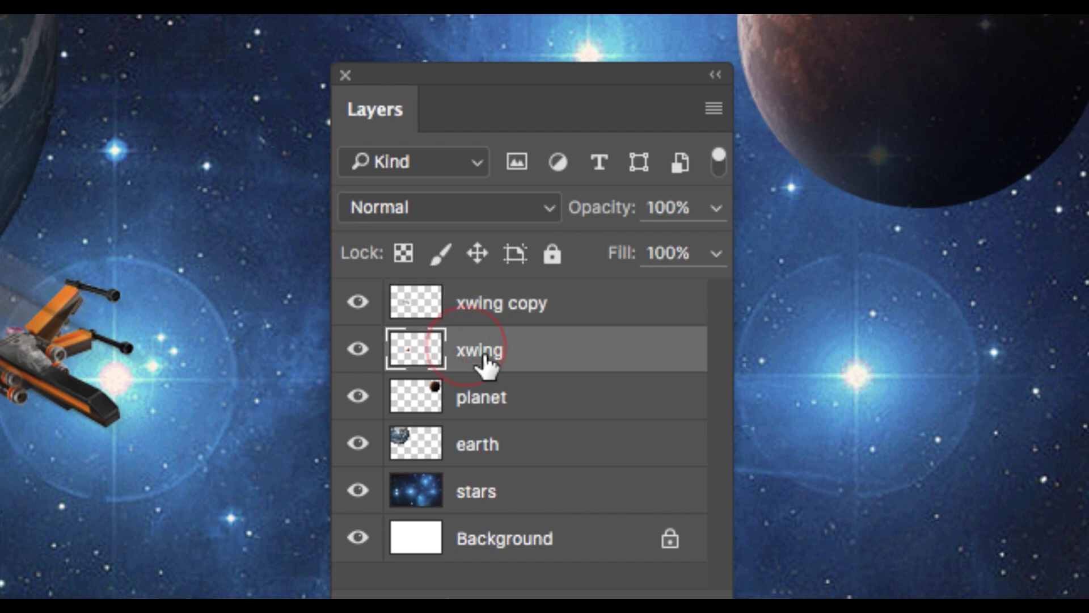
{"action": "left_click", "coordinate": [487, 306], "text": "shift"}
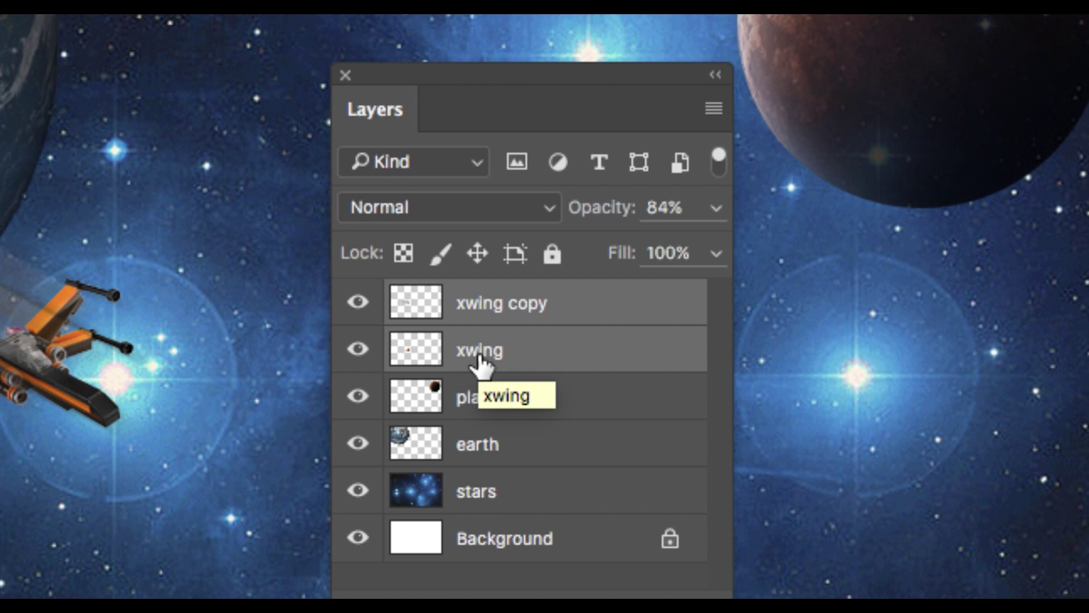
{"action": "left_click", "coordinate": [714, 109]}
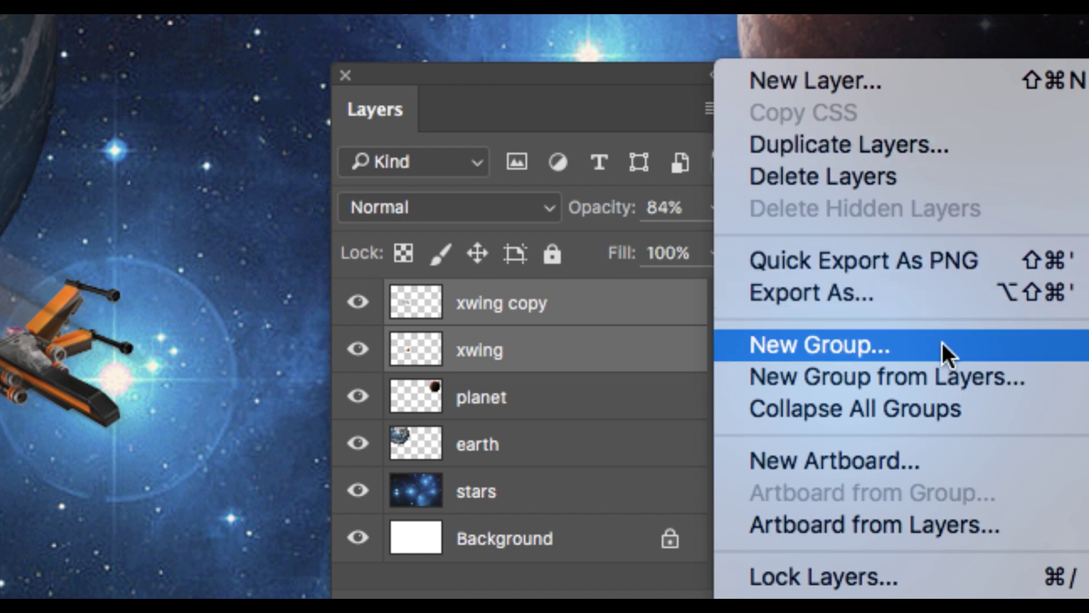
{"action": "left_click", "coordinate": [978, 370]}
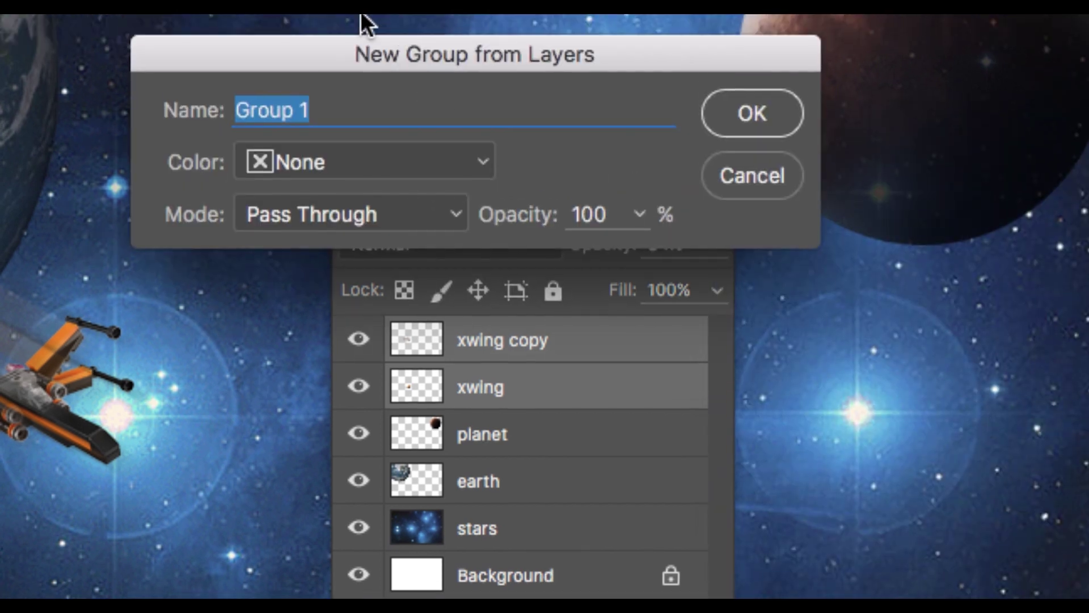
{"action": "type", "text": "x"}
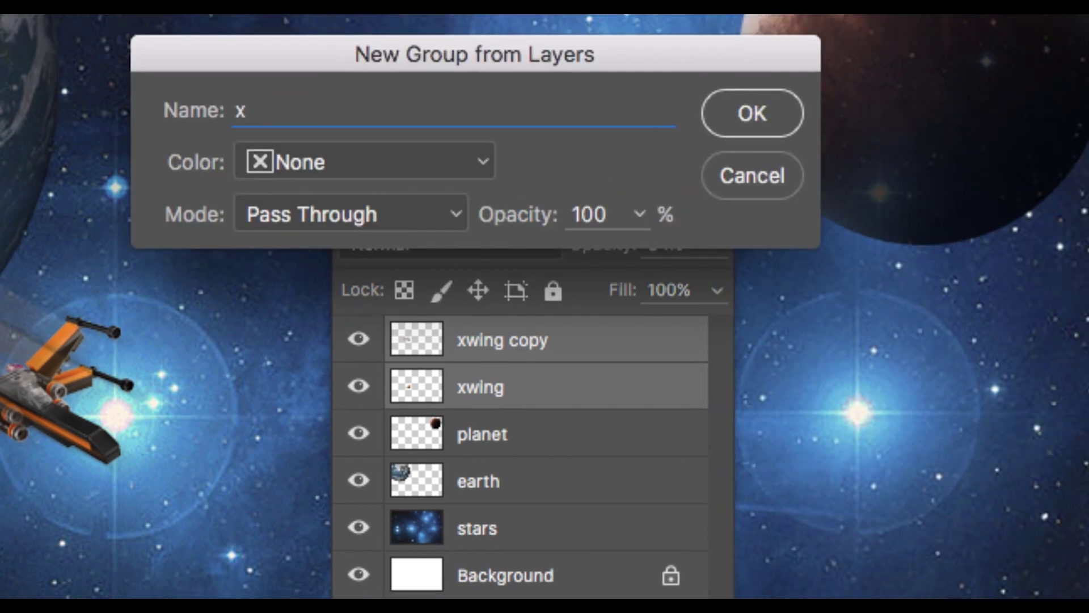
{"action": "type", "text": "wing"}
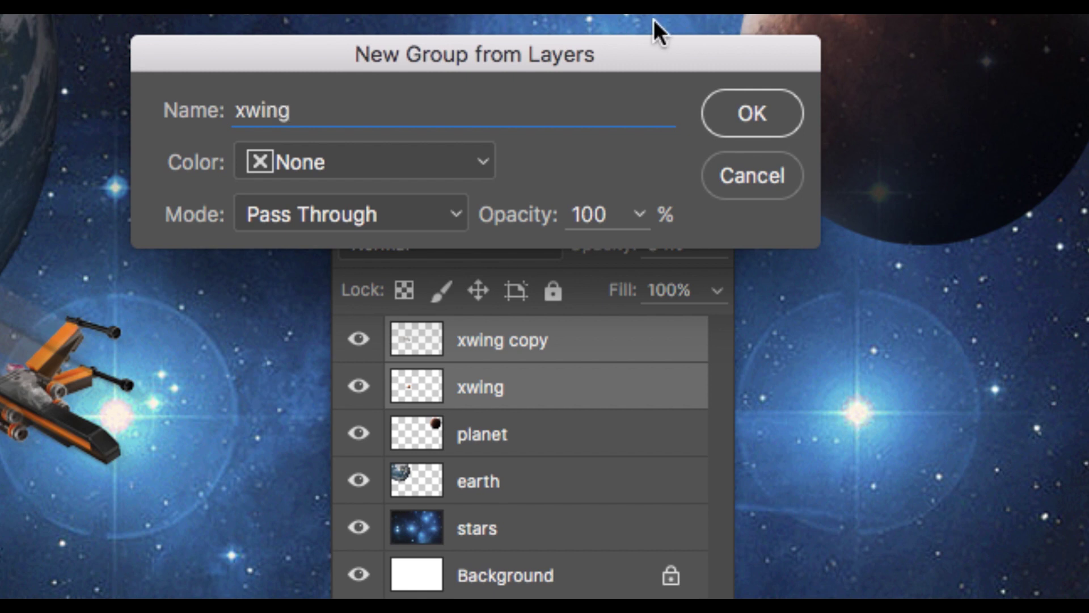
{"action": "left_click", "coordinate": [742, 102]}
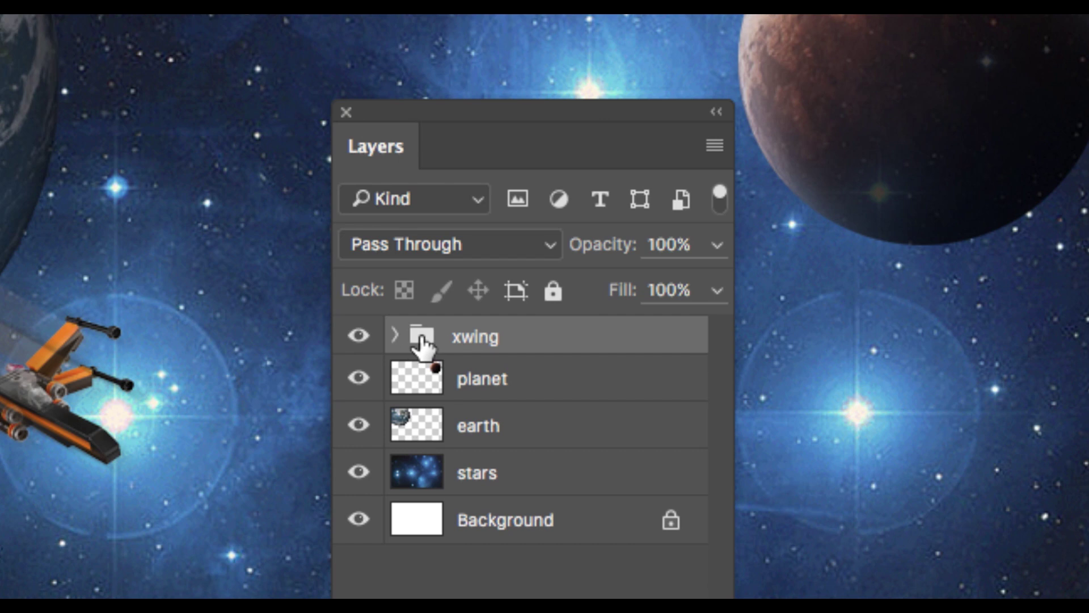
Expand and collapse the xwing group to check its layers, then drag within the Layers panel
{"action": "left_click", "coordinate": [395, 336]}
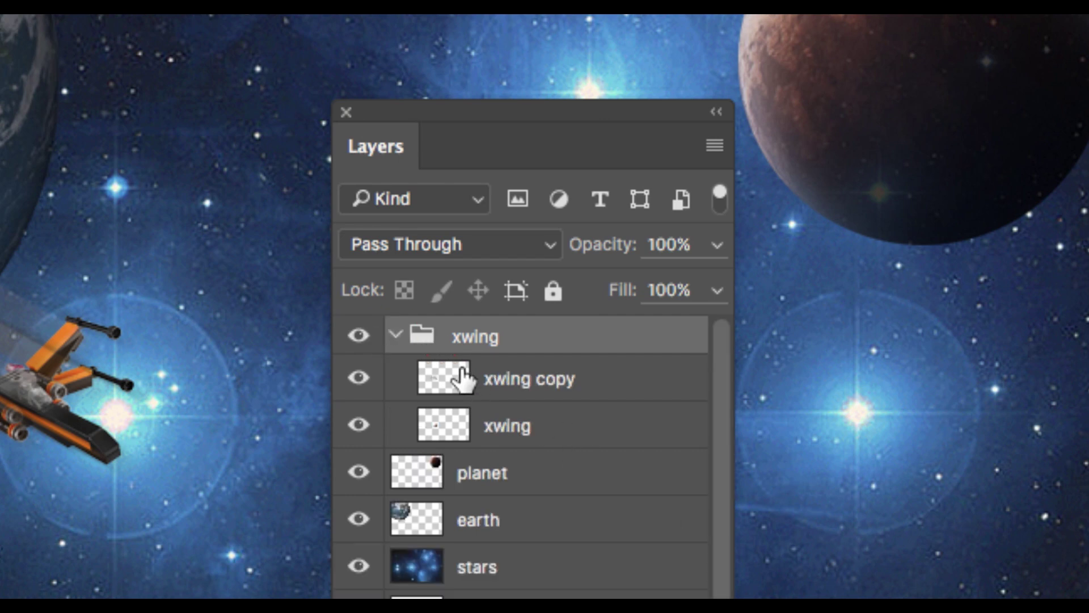
{"action": "left_click", "coordinate": [393, 336]}
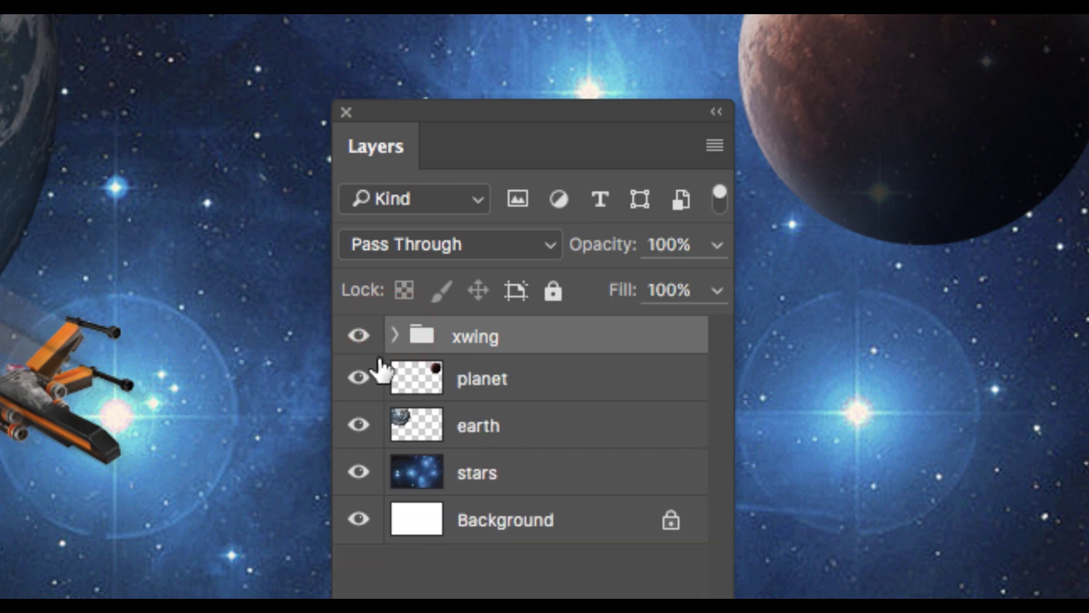
{"action": "left_click_drag", "start_coordinate": [420, 340], "coordinate": [365, 369]}
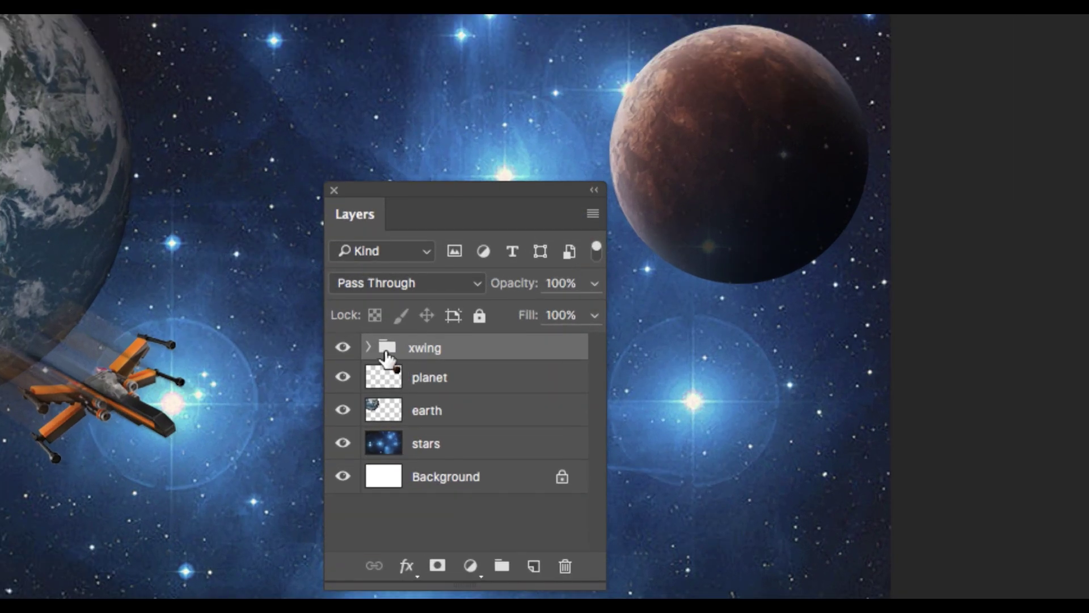
Duplicate the xwing group as xwing copy 2, scaled down and placed above the first X-wing
{"action": "left_click_drag", "start_coordinate": [388, 354], "coordinate": [533, 562]}
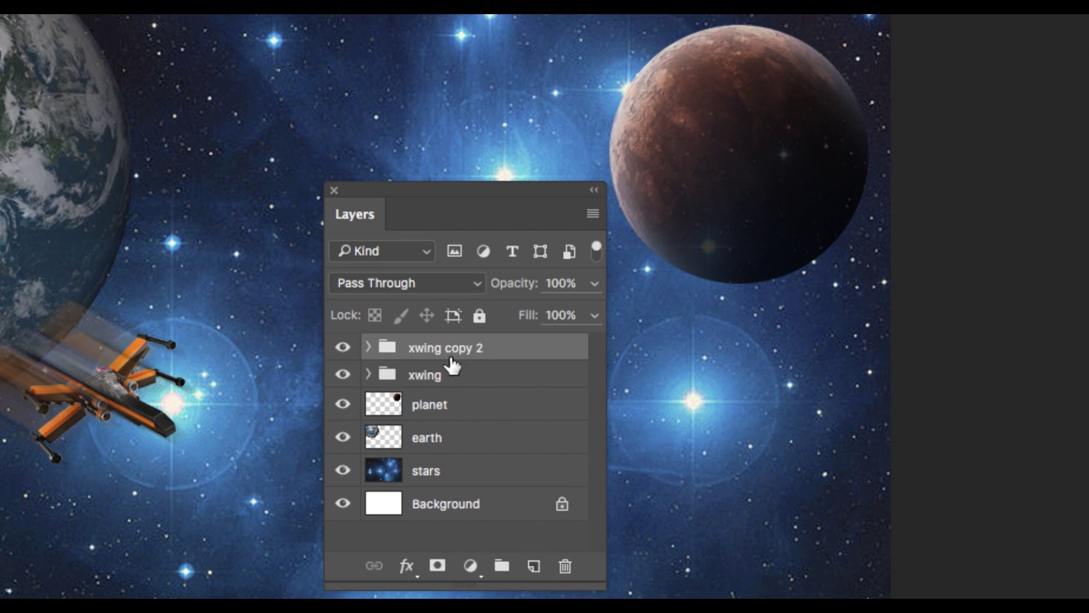
{"action": "left_click_drag", "start_coordinate": [88, 366], "coordinate": [224, 248]}
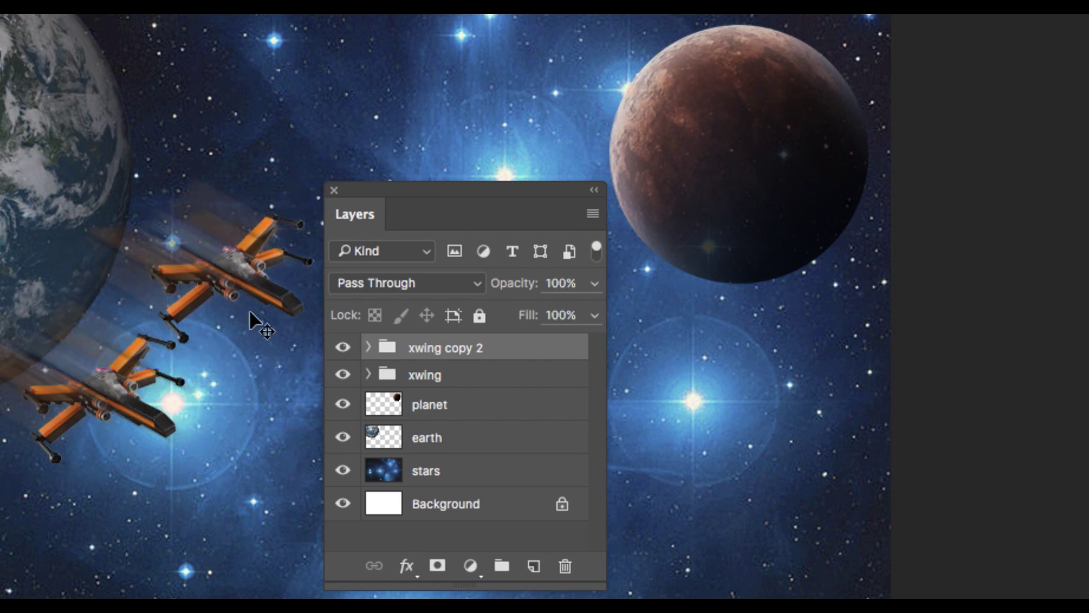
{"action": "key", "text": "ctrl+t"}
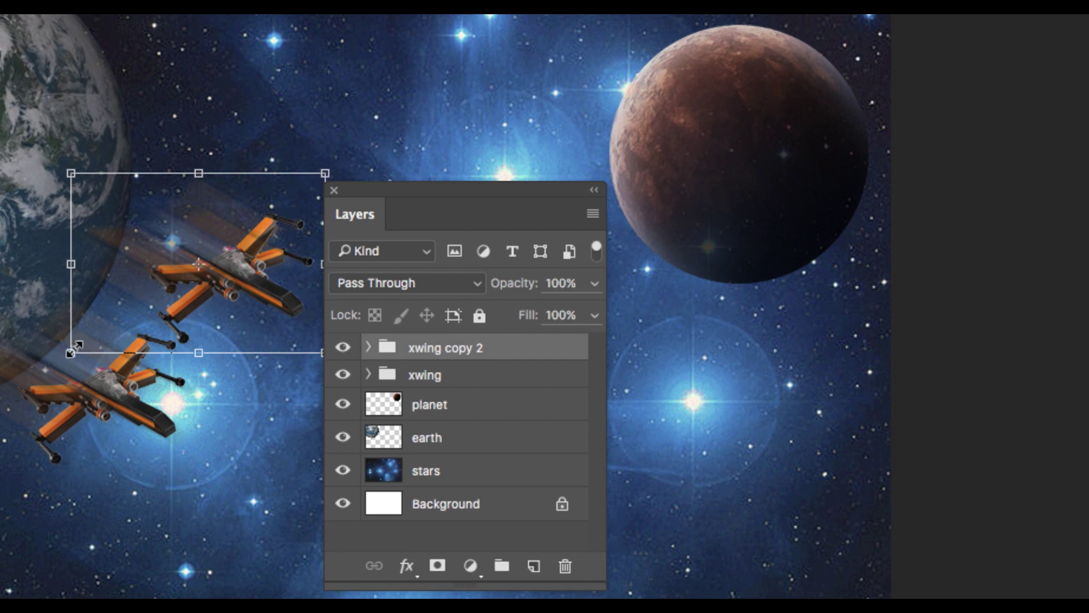
{"action": "left_click_drag", "start_coordinate": [71, 352], "coordinate": [168, 283]}
{"action": "left_click_drag", "start_coordinate": [279, 241], "coordinate": [196, 285]}
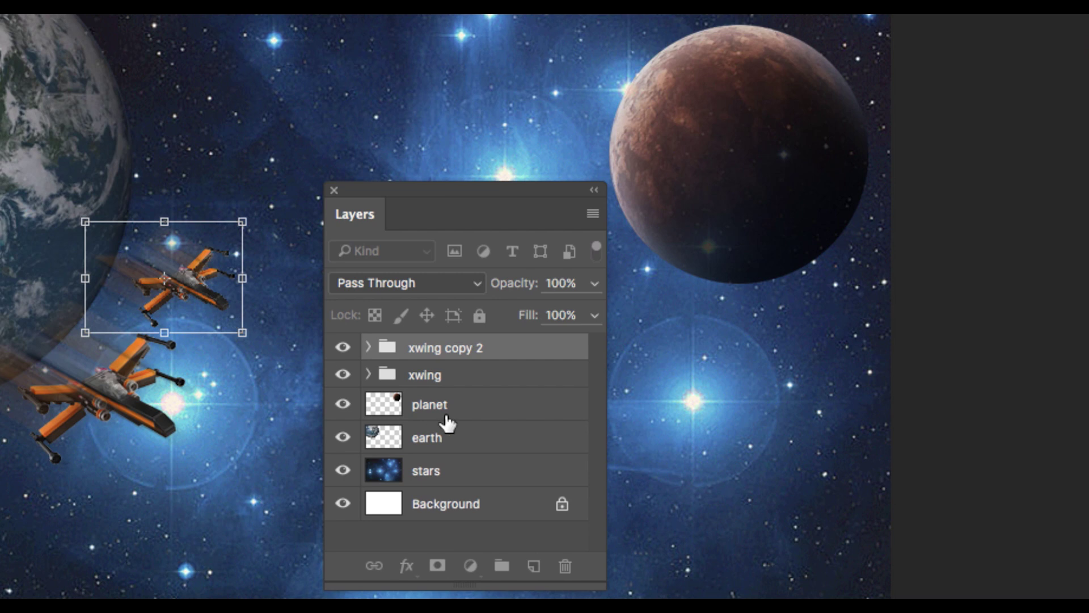
{"action": "key", "text": "Return"}
Duplicate the xwing group as xwing copy 3, shrunk and positioned below-left of the main ship
{"action": "left_click", "coordinate": [391, 379]}
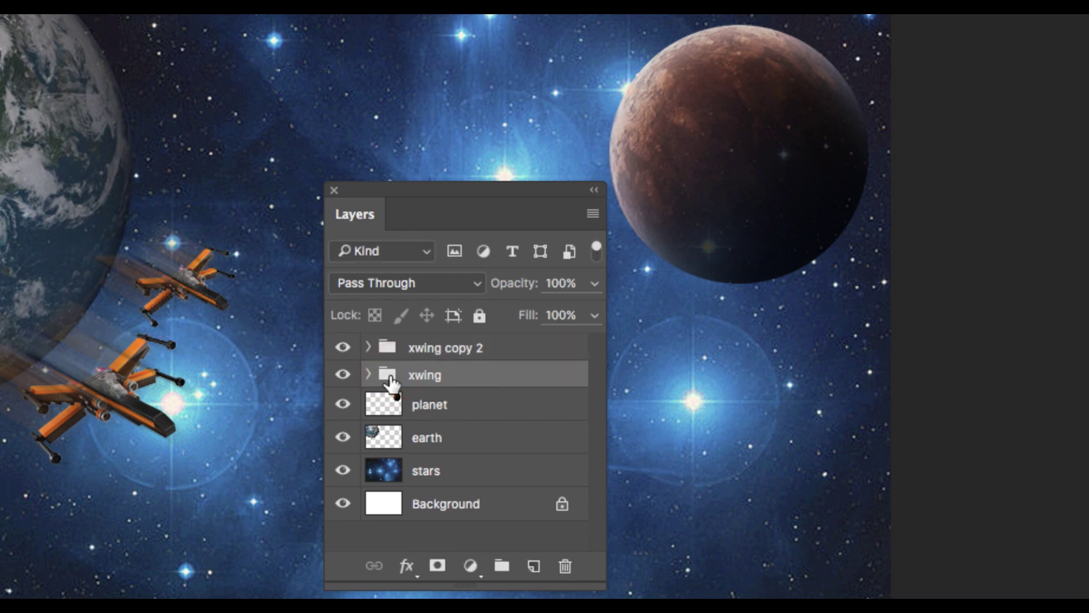
{"action": "left_click_drag", "start_coordinate": [390, 379], "coordinate": [533, 564]}
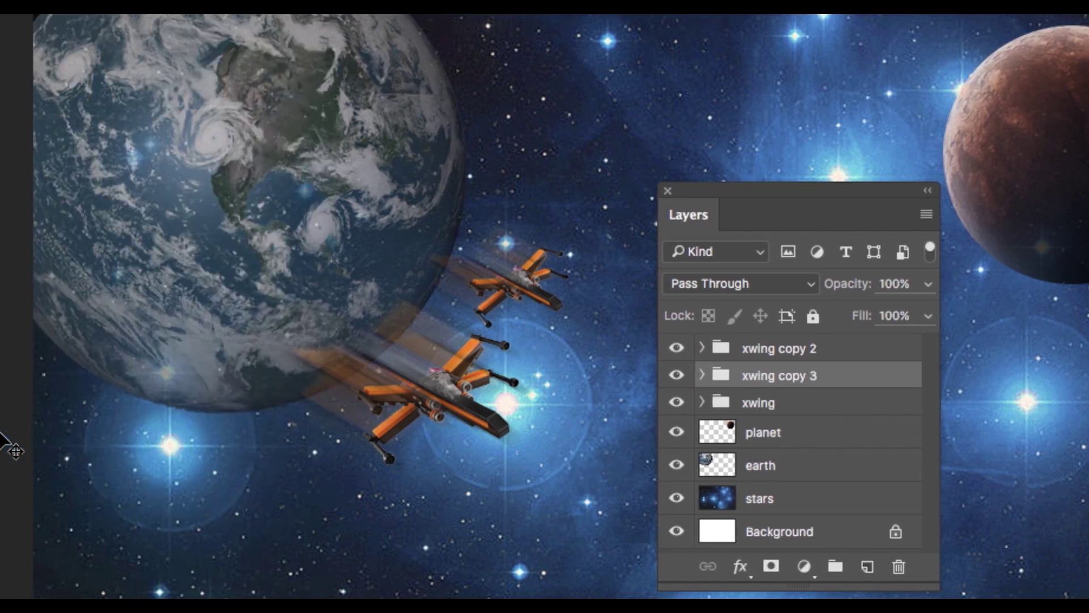
{"action": "left_click_drag", "start_coordinate": [492, 409], "coordinate": [262, 445]}
{"action": "key", "text": "ctrl+t"}
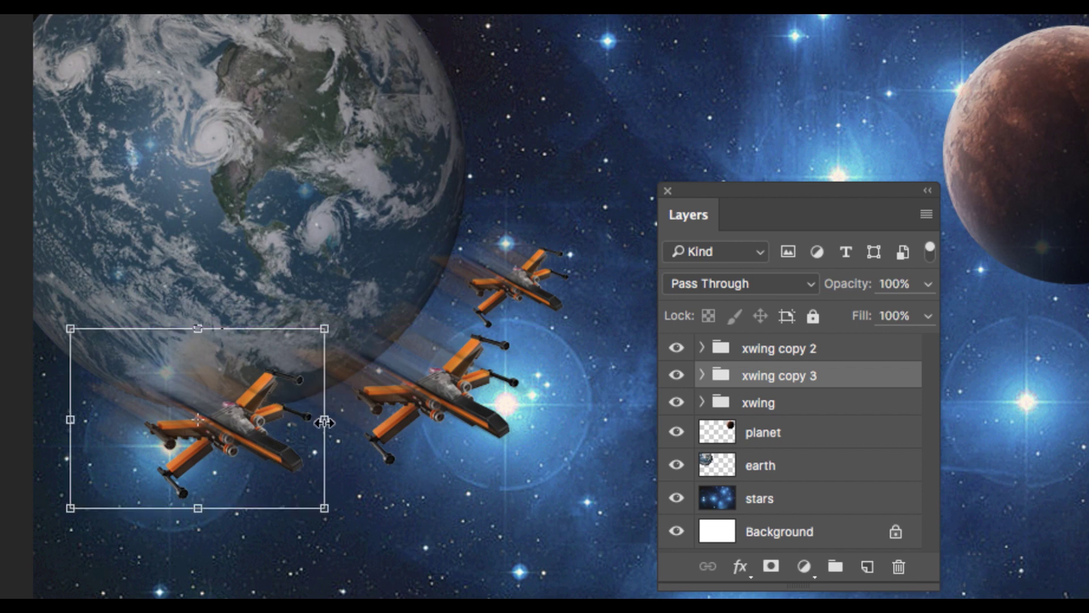
{"action": "left_click_drag", "start_coordinate": [71, 329], "coordinate": [201, 389]}
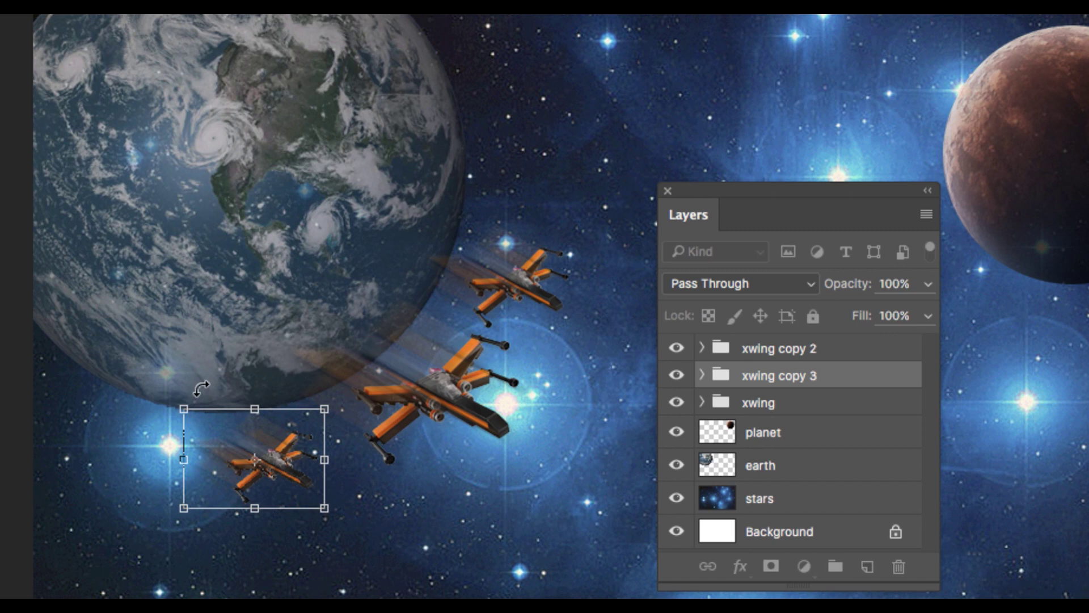
{"action": "key", "text": "Return"}
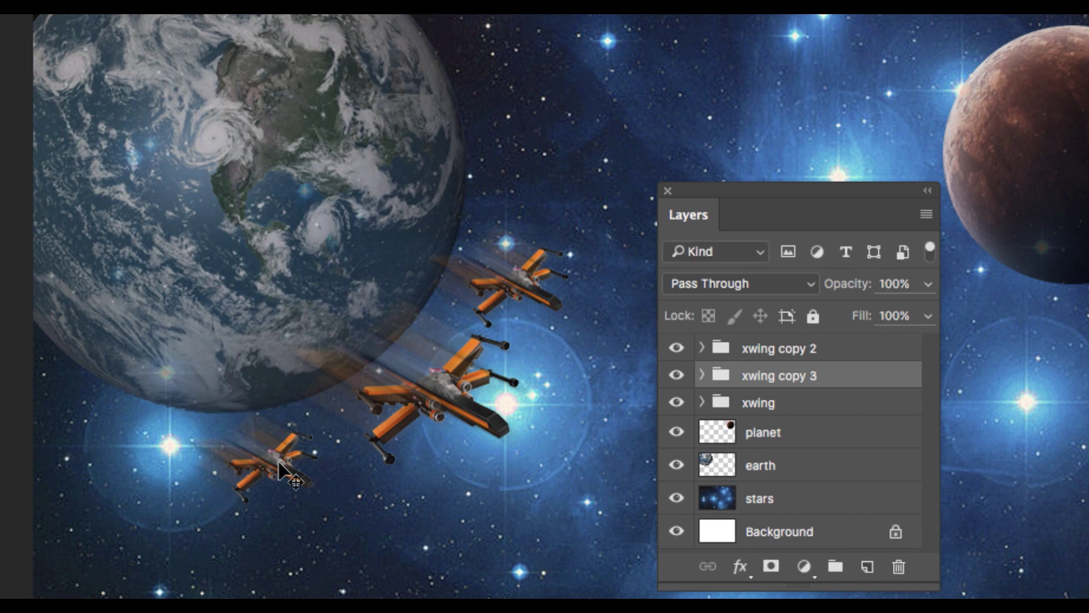
{"action": "key", "text": "super+t"}
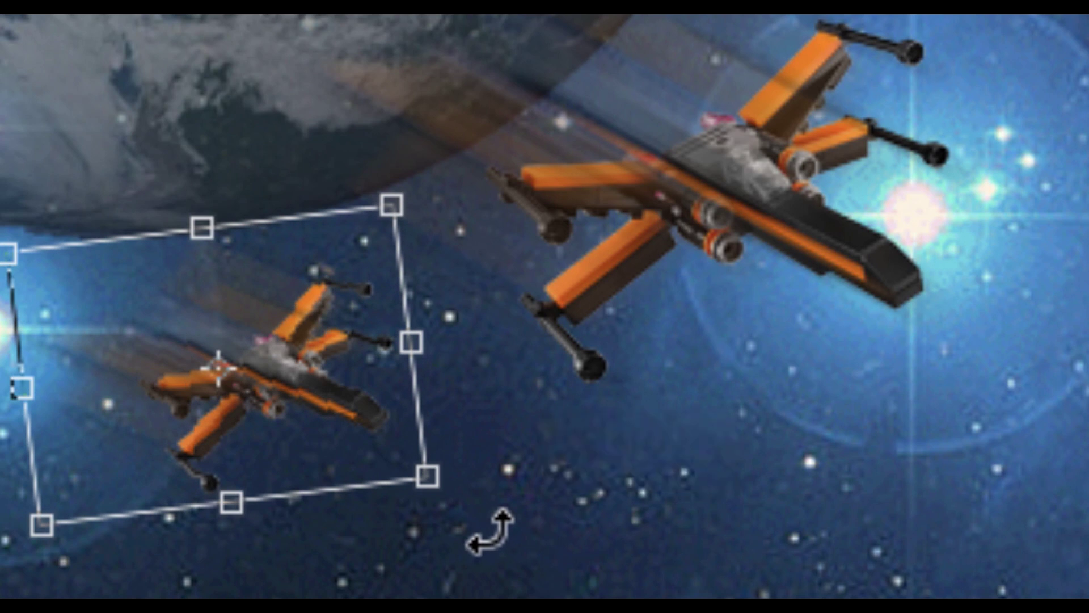
Apply the lower ship's tilt, then rotate xwing copy 2 about 7.4° and shift it up-left
{"action": "key", "text": "Return"}
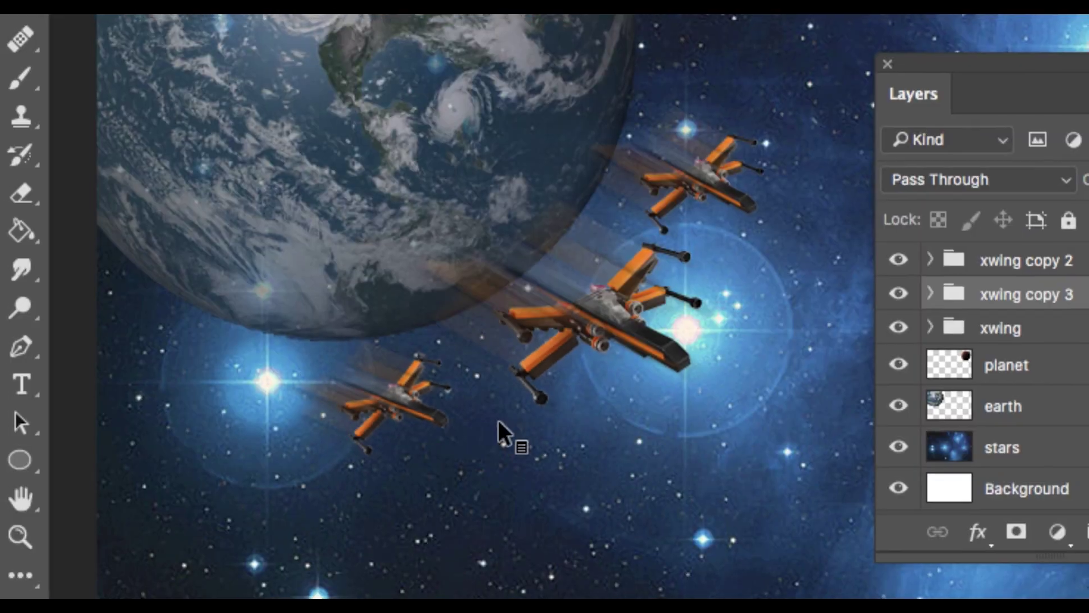
{"action": "left_click", "coordinate": [965, 264]}
{"action": "key", "text": "ctrl+t"}
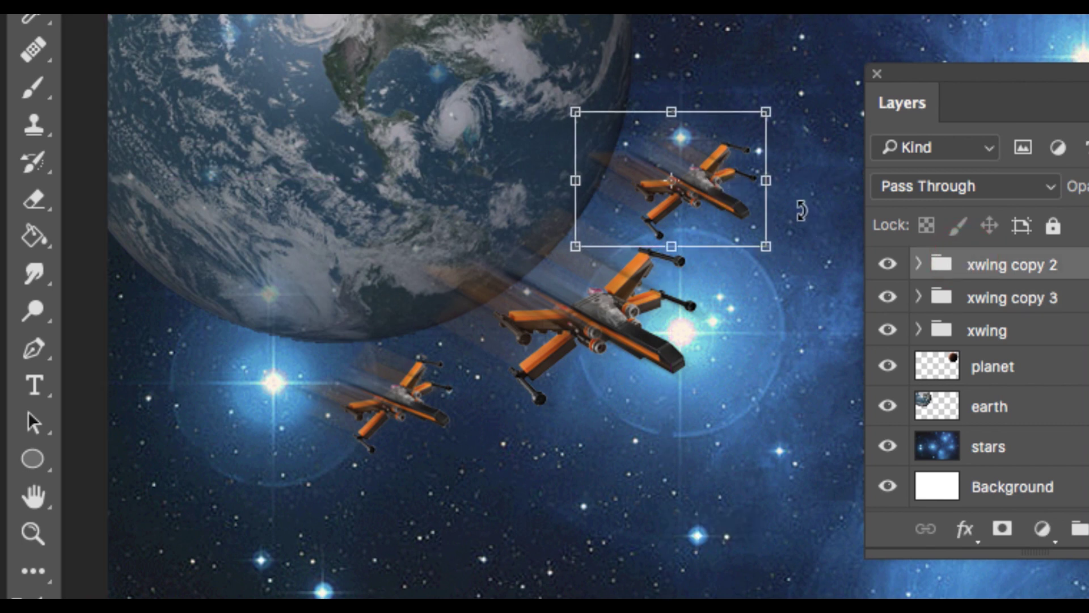
{"action": "left_click_drag", "start_coordinate": [775, 266], "coordinate": [765, 281]}
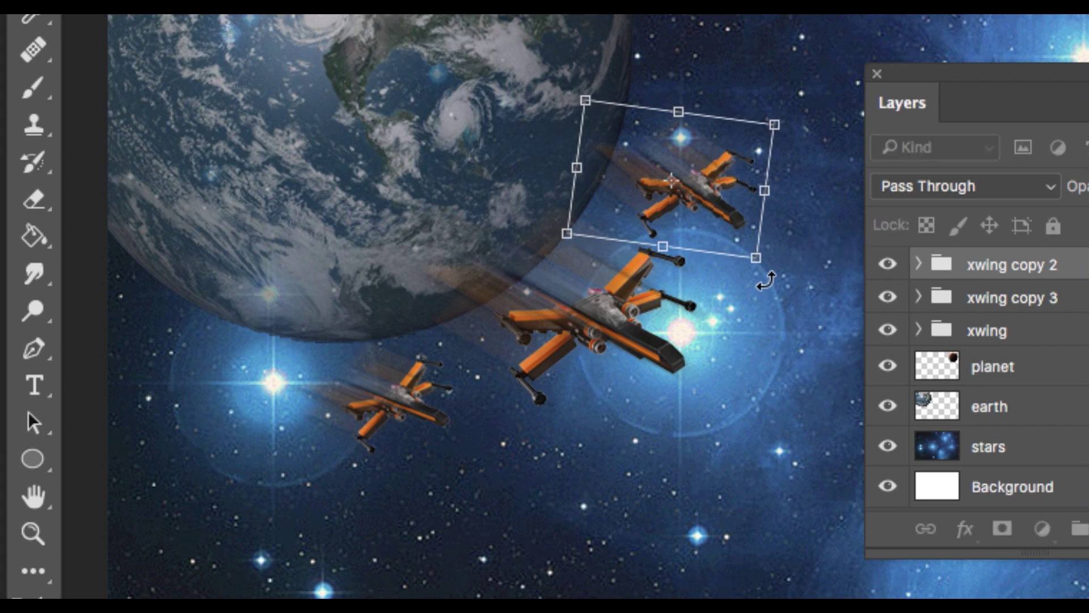
{"action": "key", "text": "Return"}
{"action": "left_click_drag", "start_coordinate": [704, 169], "coordinate": [645, 170]}
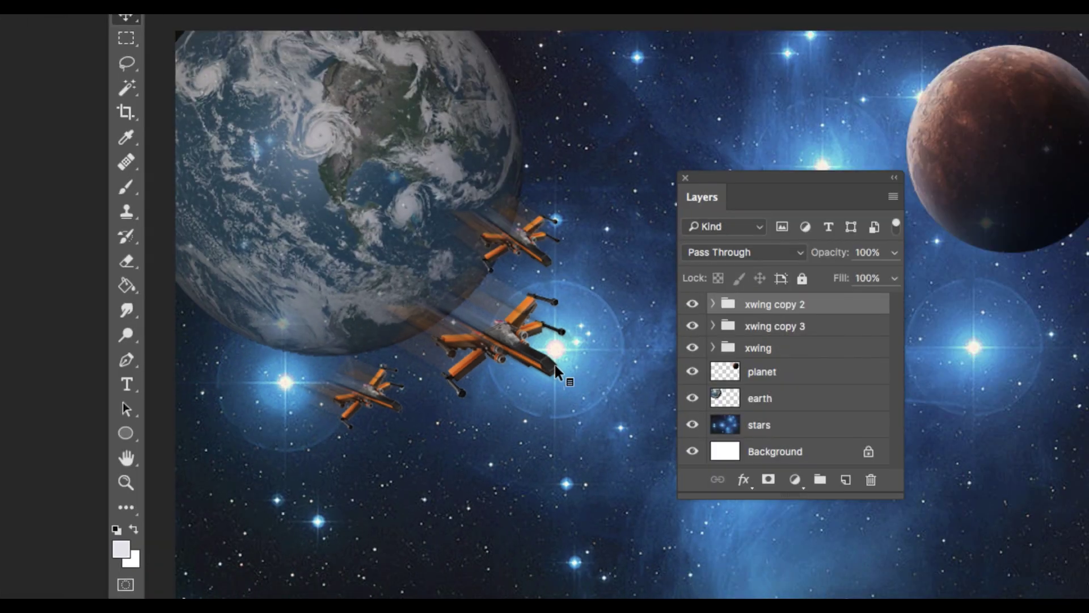